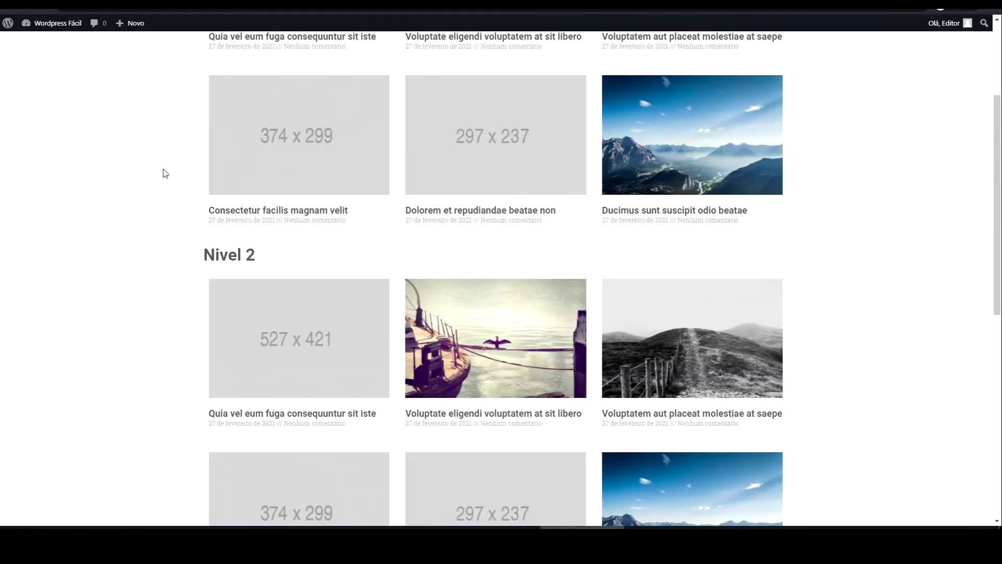
Step: Examine the post grids under the Nivel 1, Nivel 2 and Nivel 3 headings on the site page
scroll(166, 173, up, 3)
scroll(160, 251, down, 10)
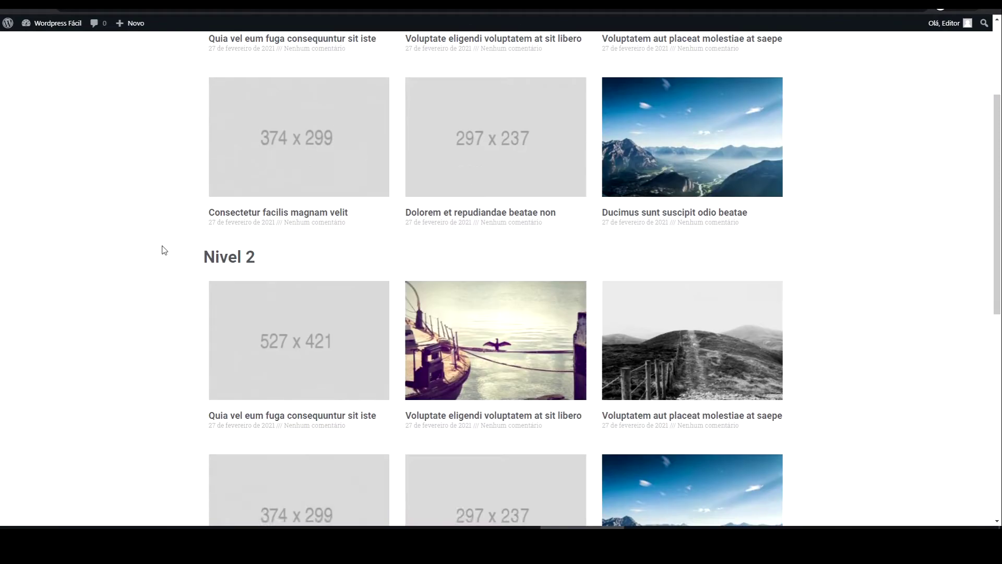
scroll(195, 277, up, 10)
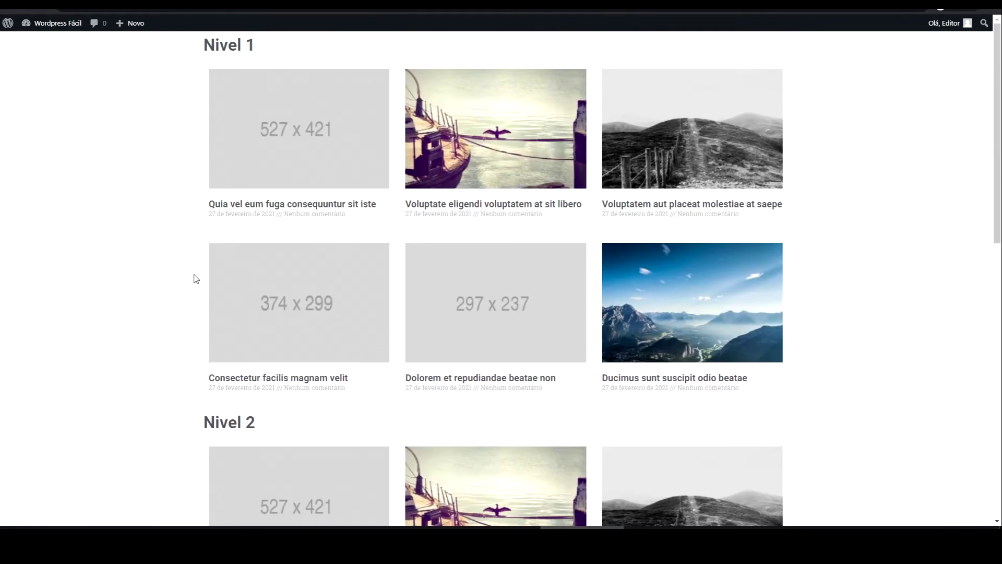
scroll(196, 106, down, 12)
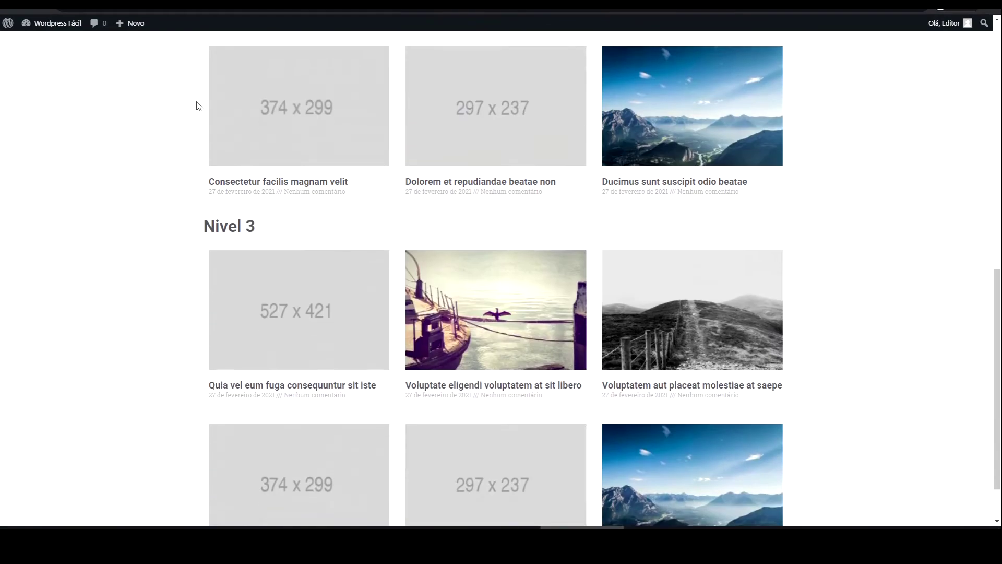
scroll(200, 205, up, 7)
scroll(200, 205, up, 6)
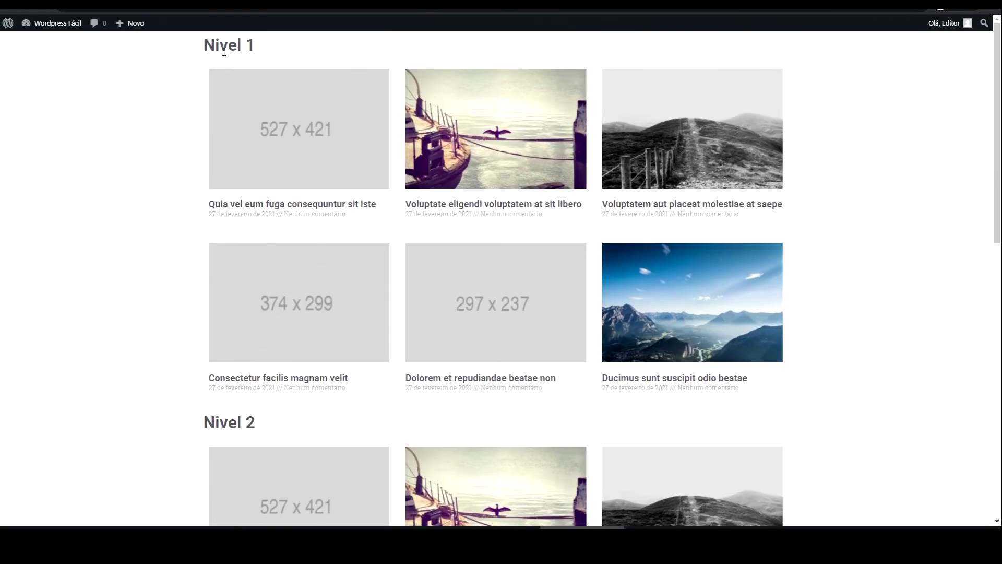
scroll(194, 224, down, 5)
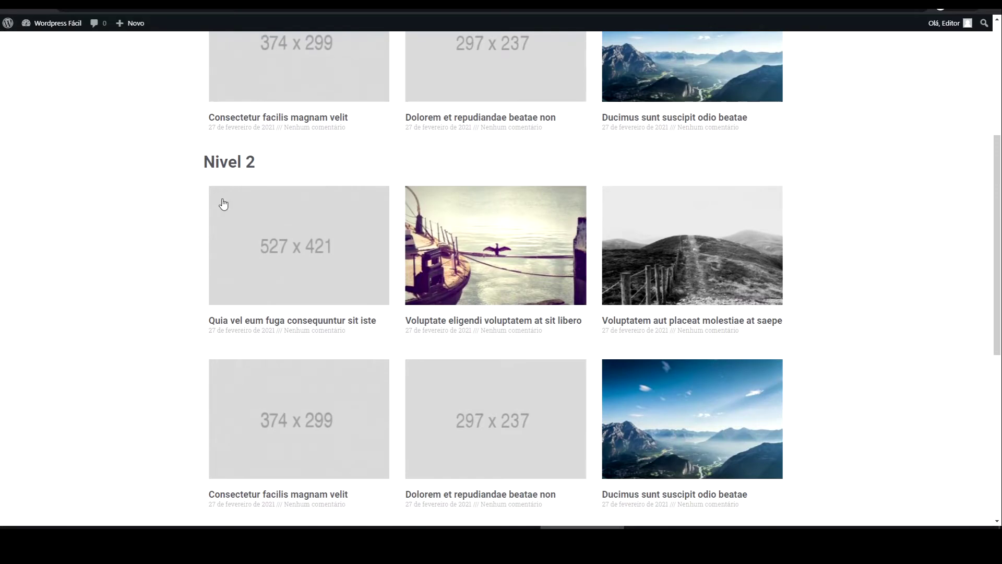
scroll(224, 219, down, 6)
scroll(242, 268, down, 1)
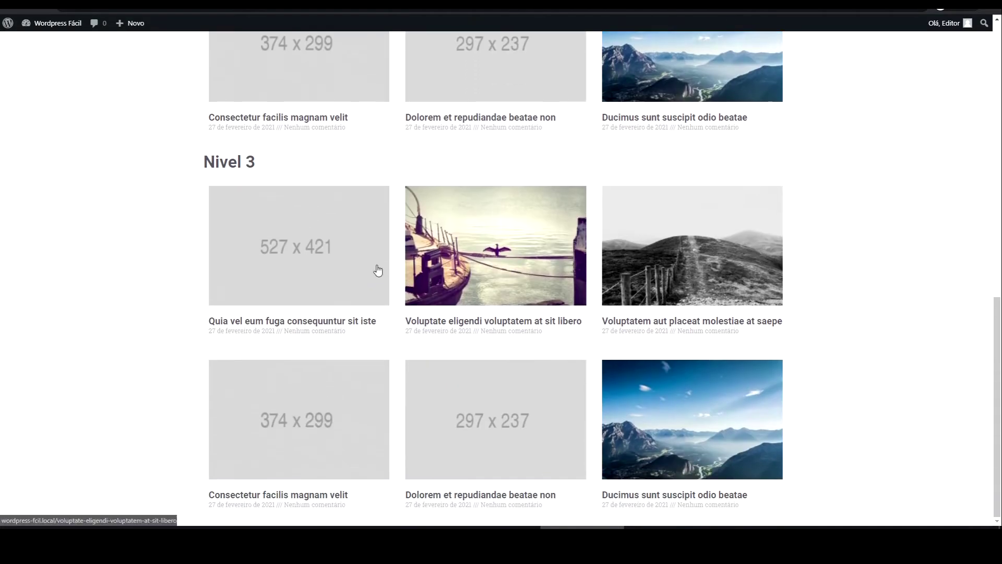
scroll(402, 306, up, 12)
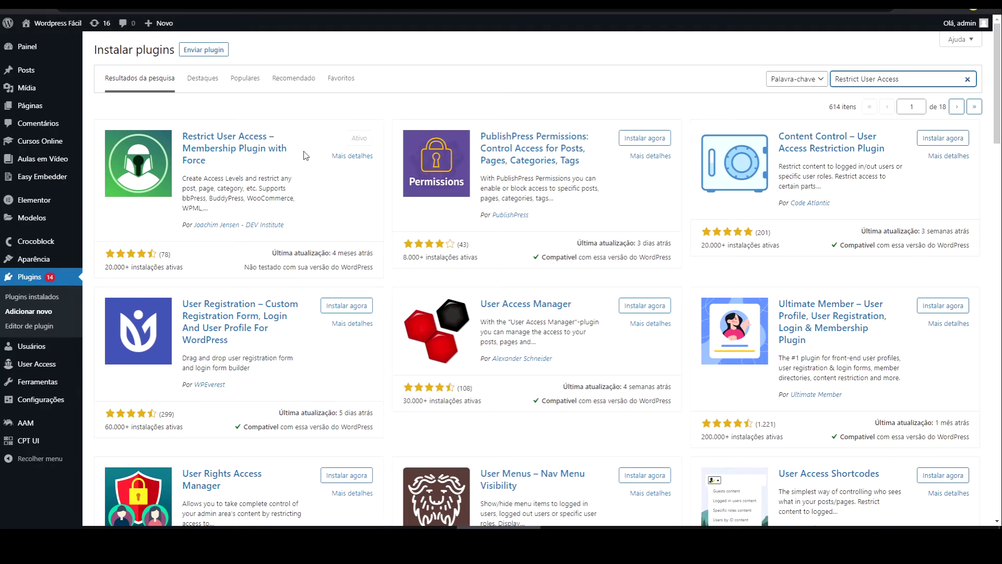
Step: Review the description of the Restrict User Access plugin and close its details
click(209, 148)
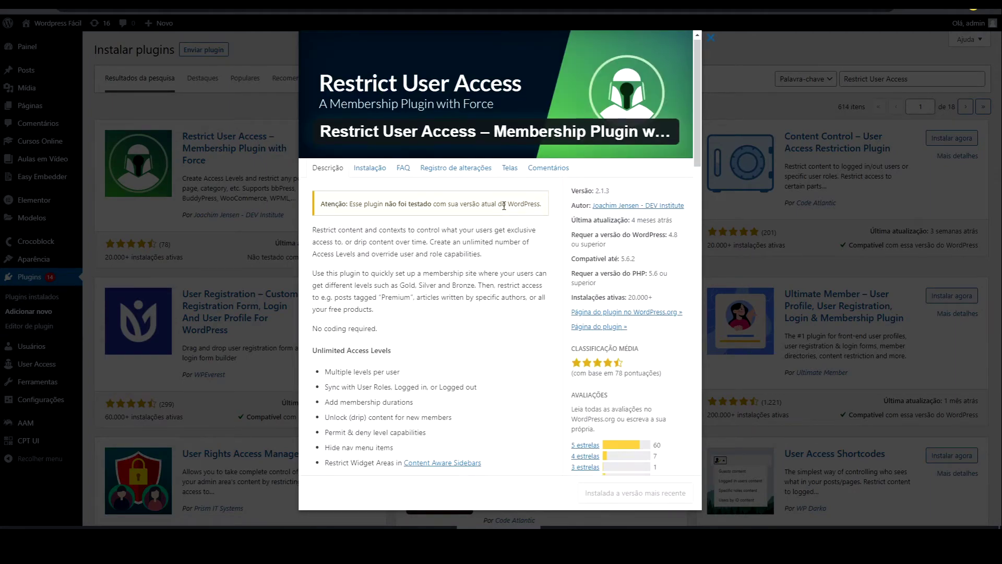
scroll(504, 205, down, 4)
scroll(473, 196, up, 4)
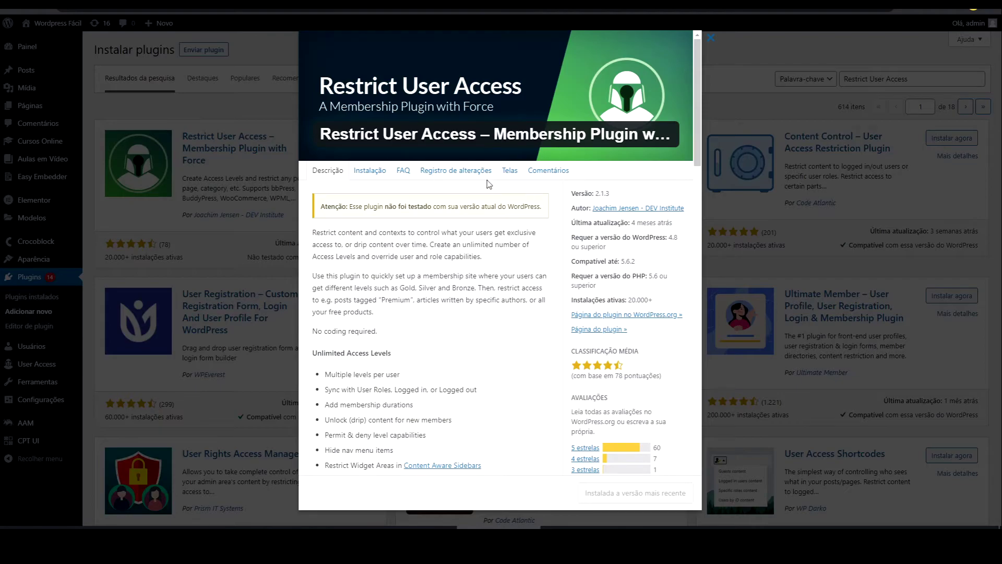
click(230, 103)
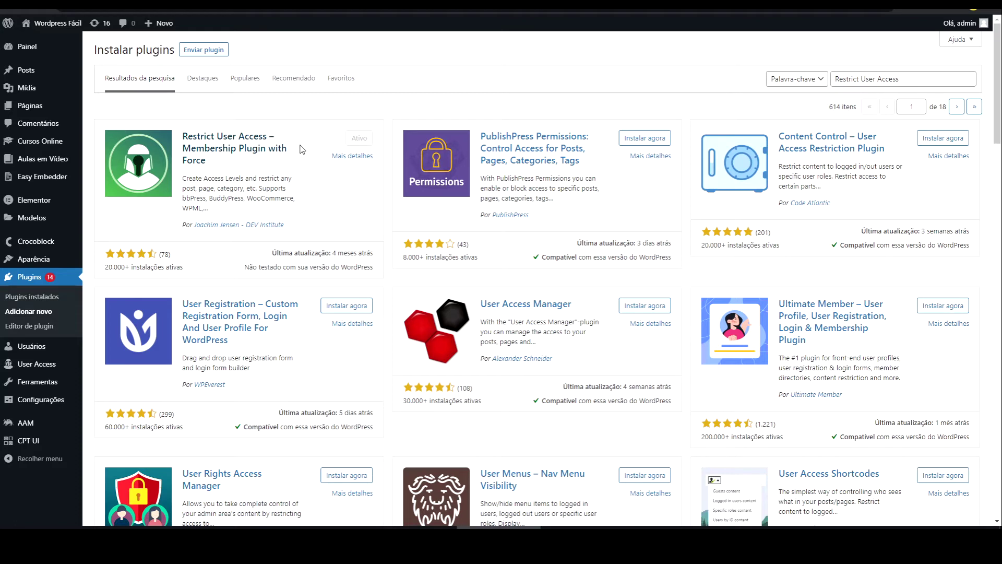
Step: Open the Nível 1 access level from the User Access levels for editing
mouse_move(16, 371)
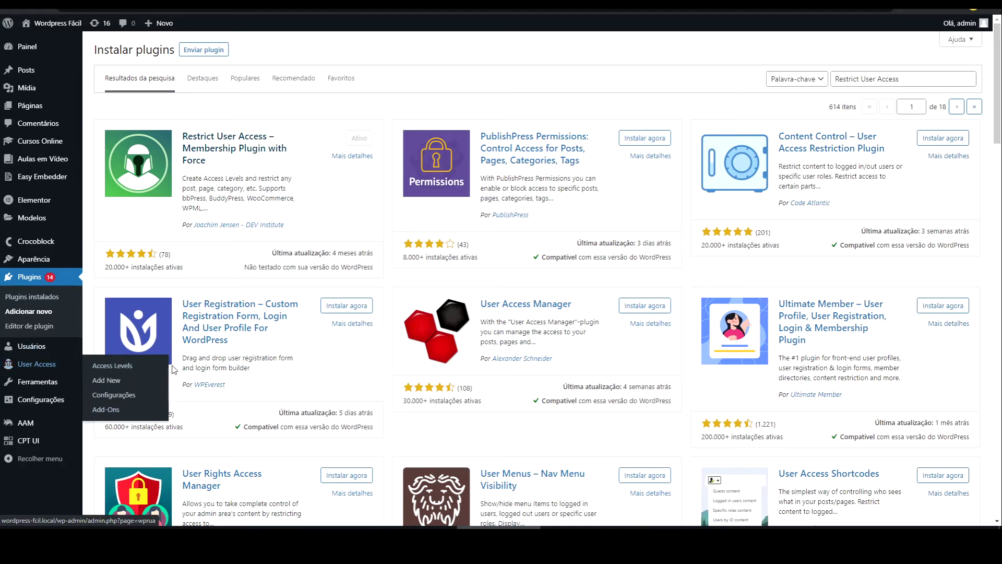
click(121, 369)
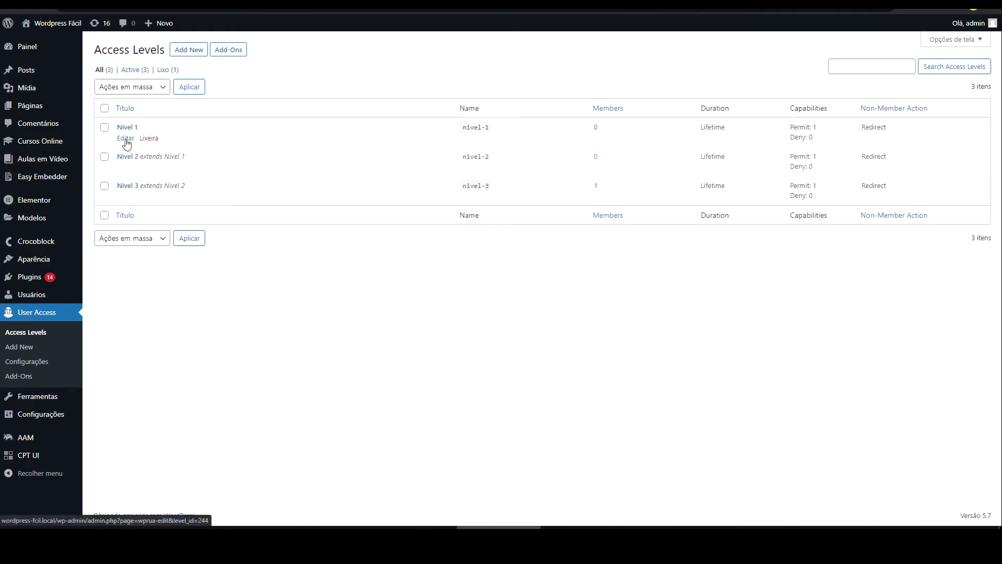
click(126, 139)
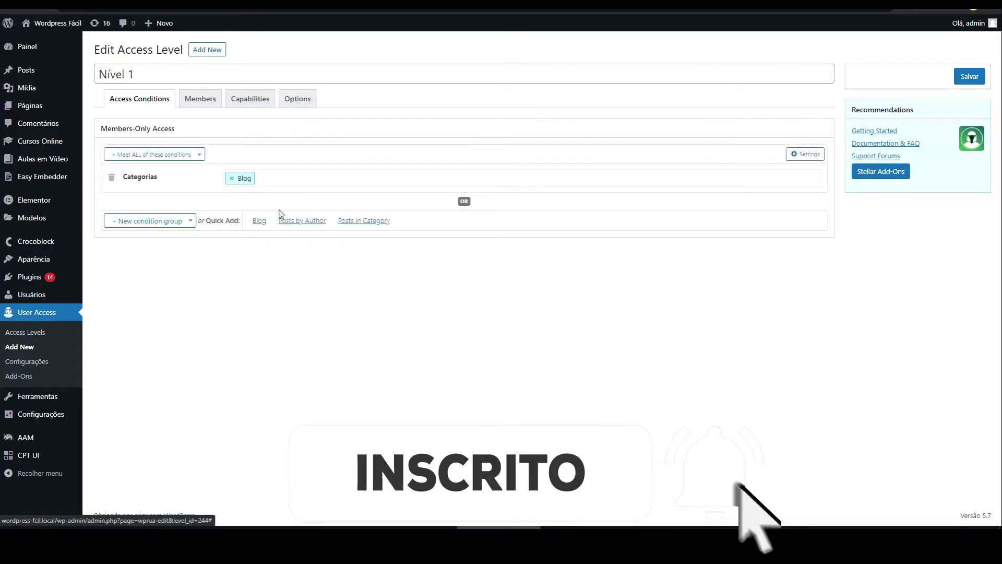
Step: Remove Blog from the Categorias condition of Nível 1 and delete that condition
click(281, 181)
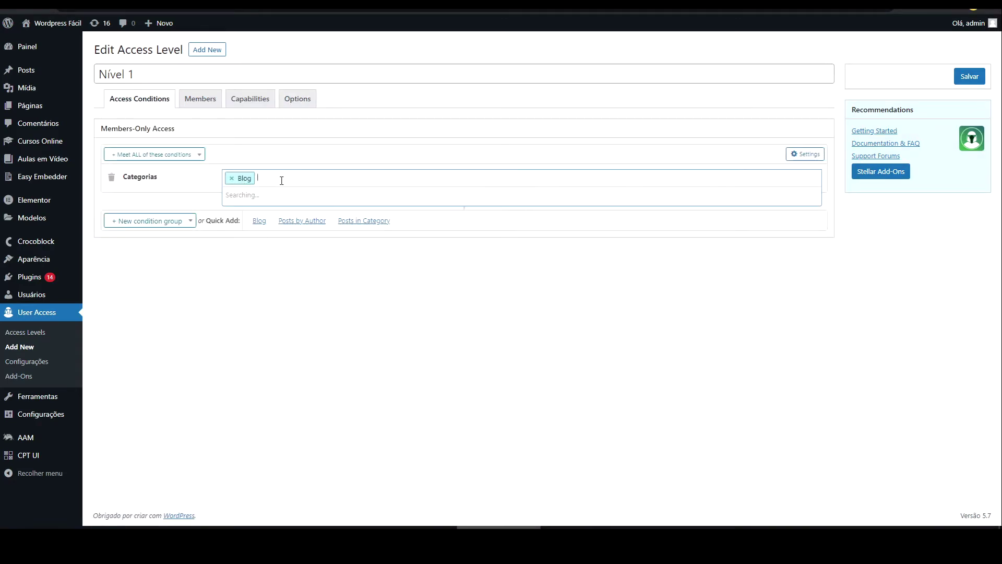
click(231, 178)
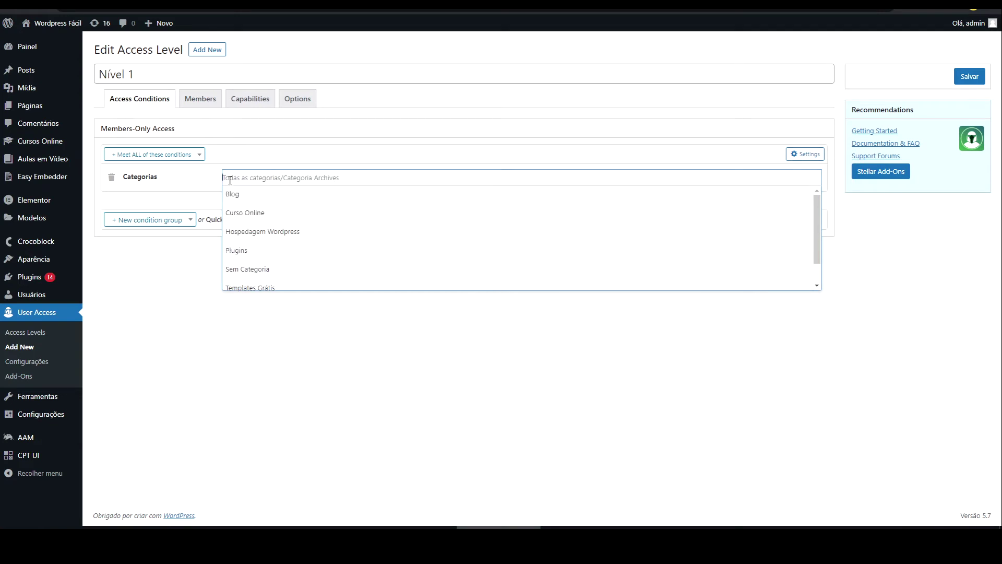
click(165, 156)
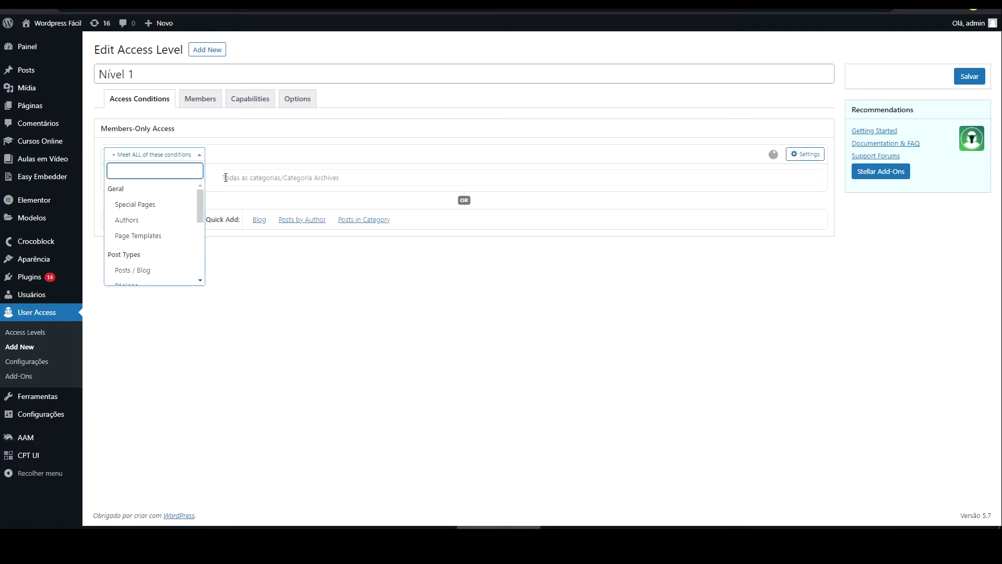
click(228, 179)
click(146, 177)
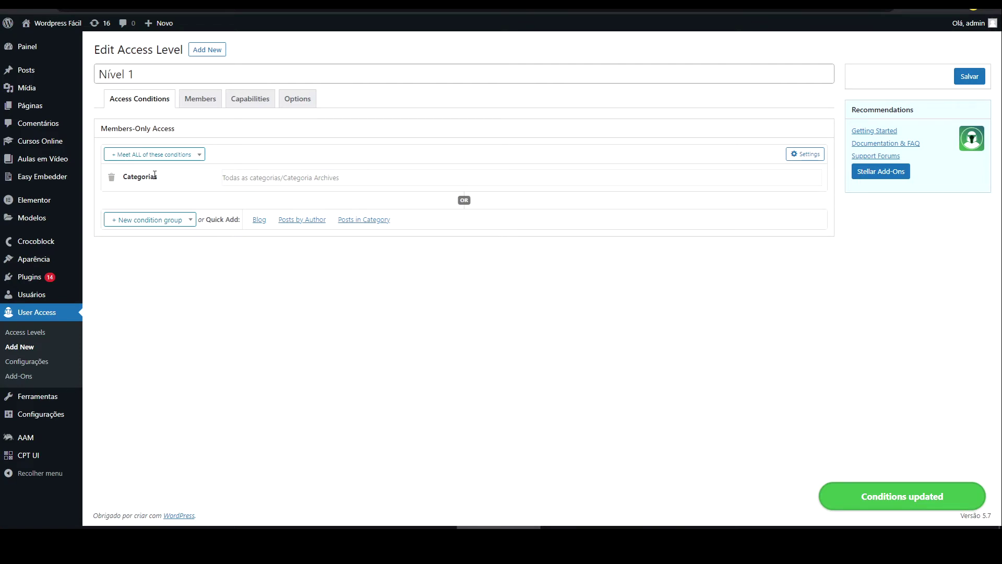
click(111, 177)
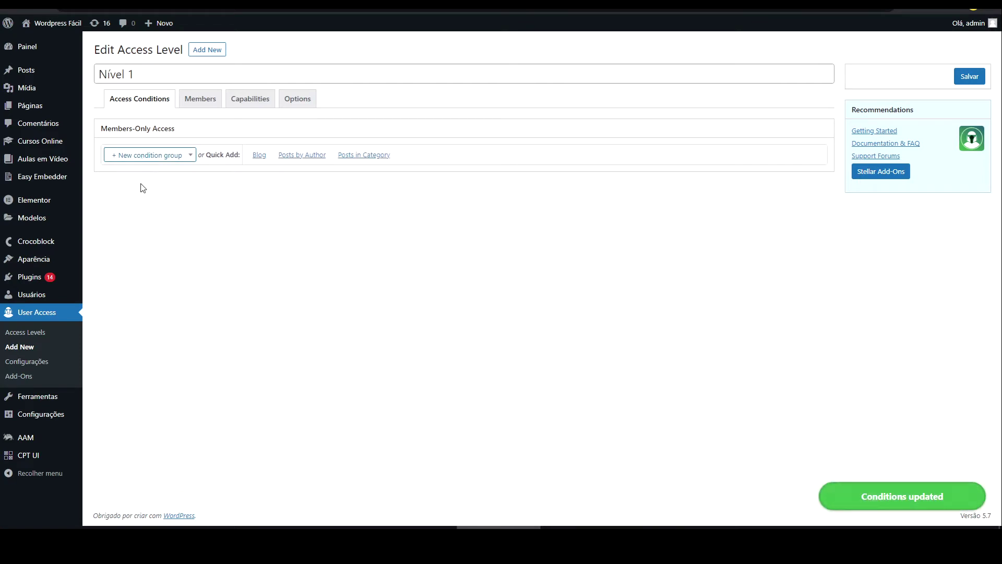
Step: Try a new condition group based on Categorias and delete it again
click(146, 157)
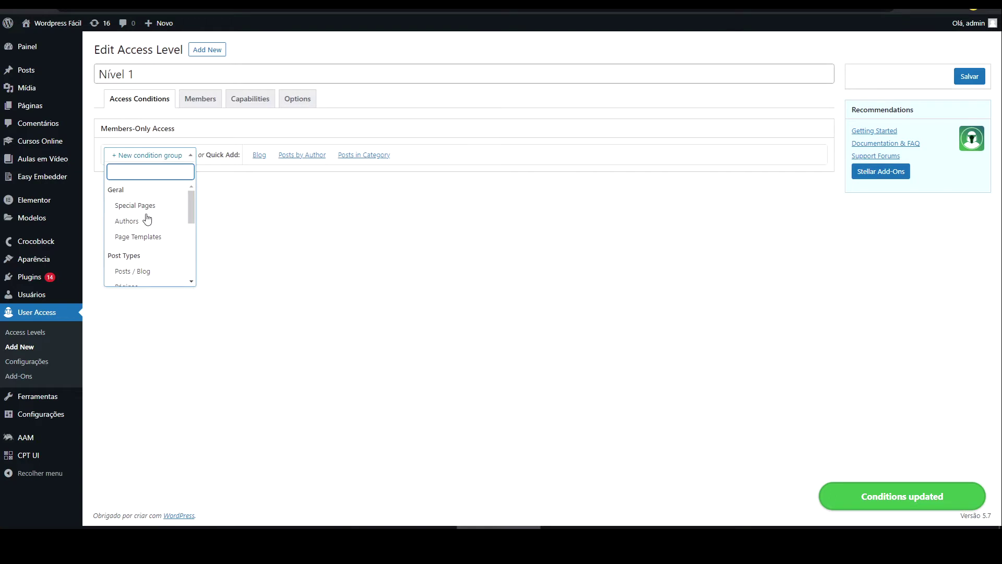
text(cat)
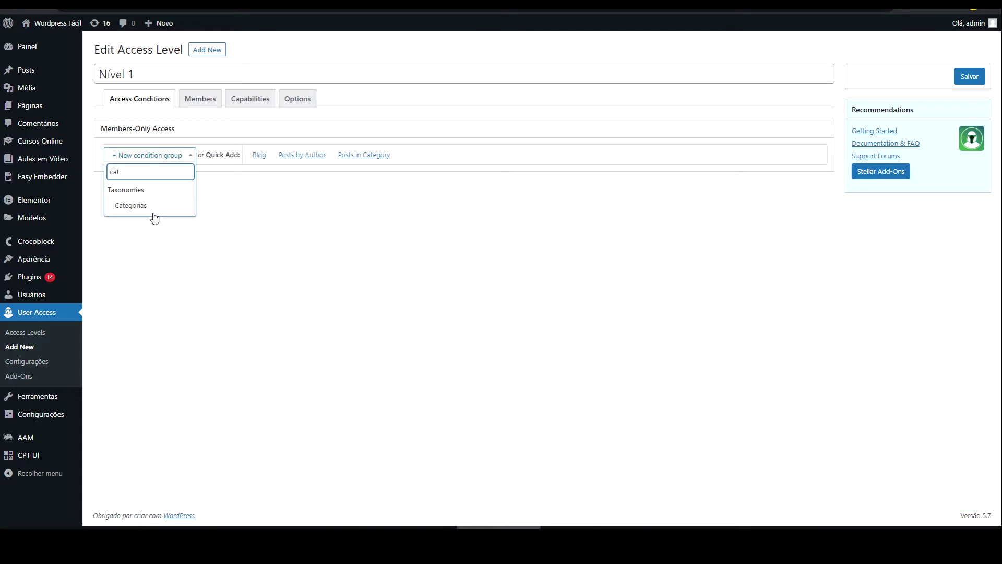
click(144, 207)
click(111, 177)
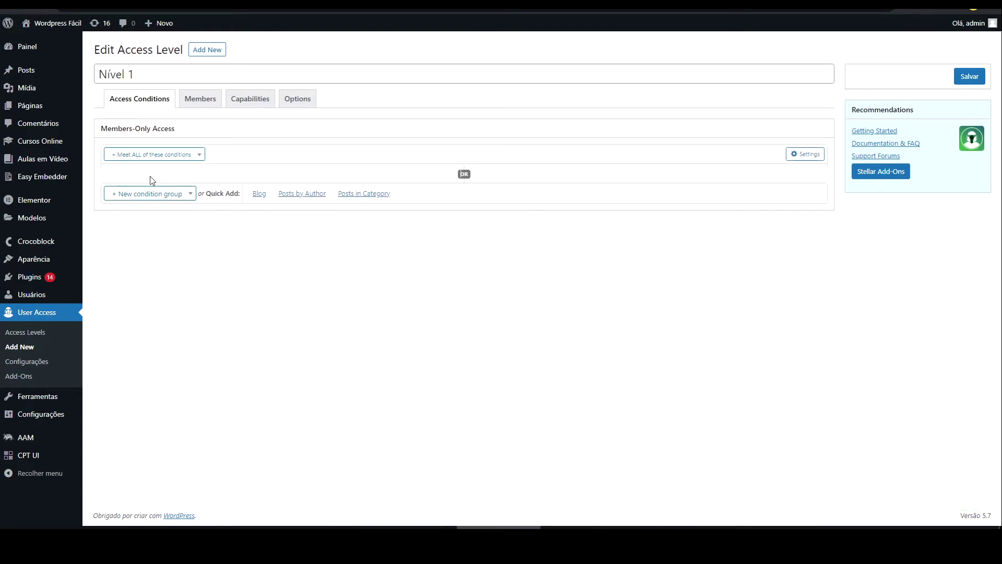
Step: Try a Special Pages condition group, look through its page options and delete the condition
click(143, 156)
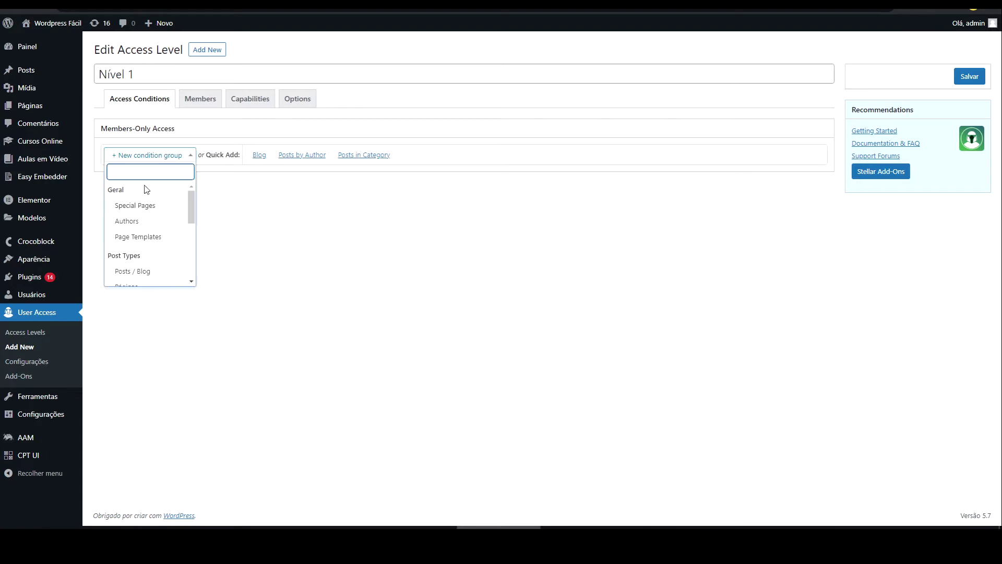
click(155, 209)
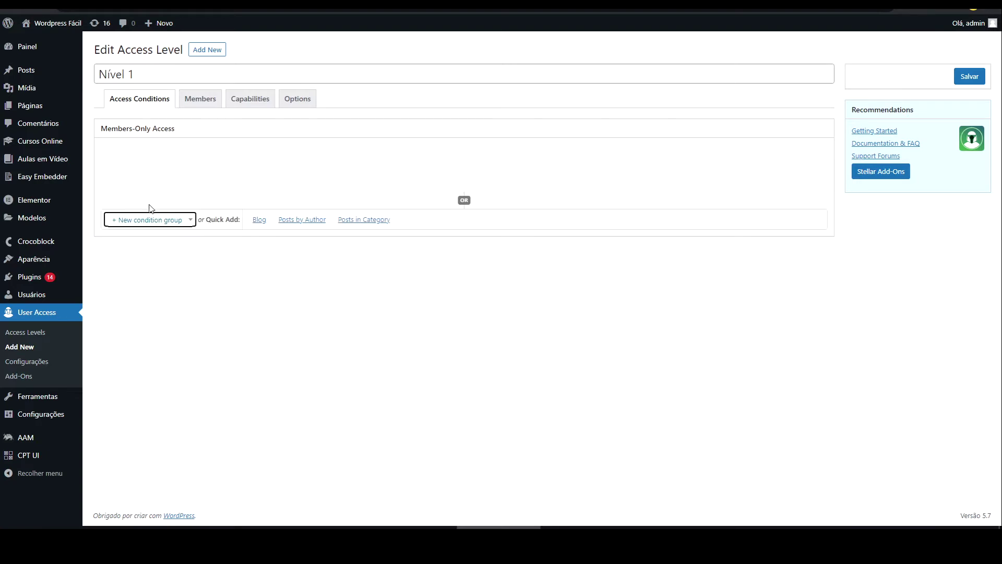
click(294, 182)
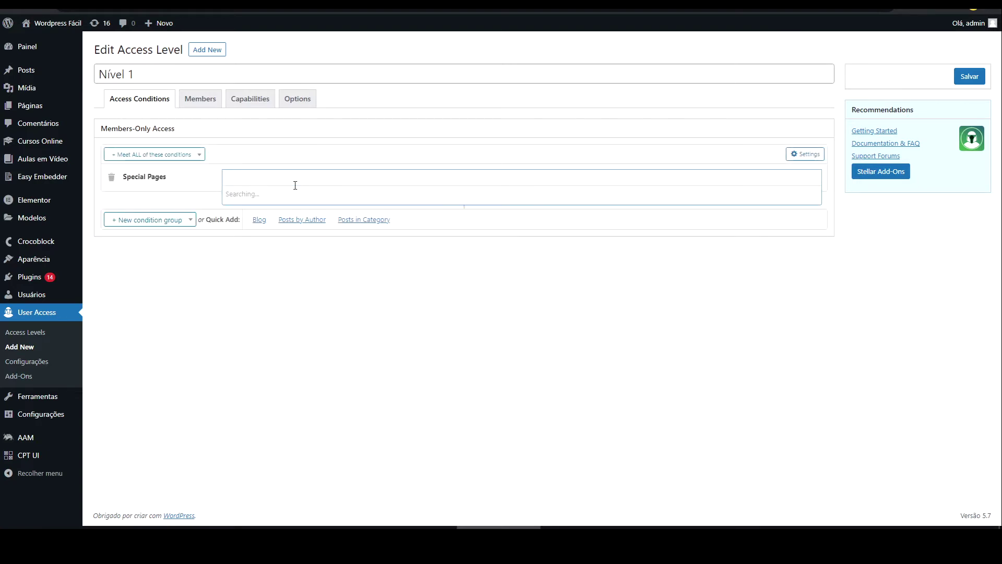
text(a)
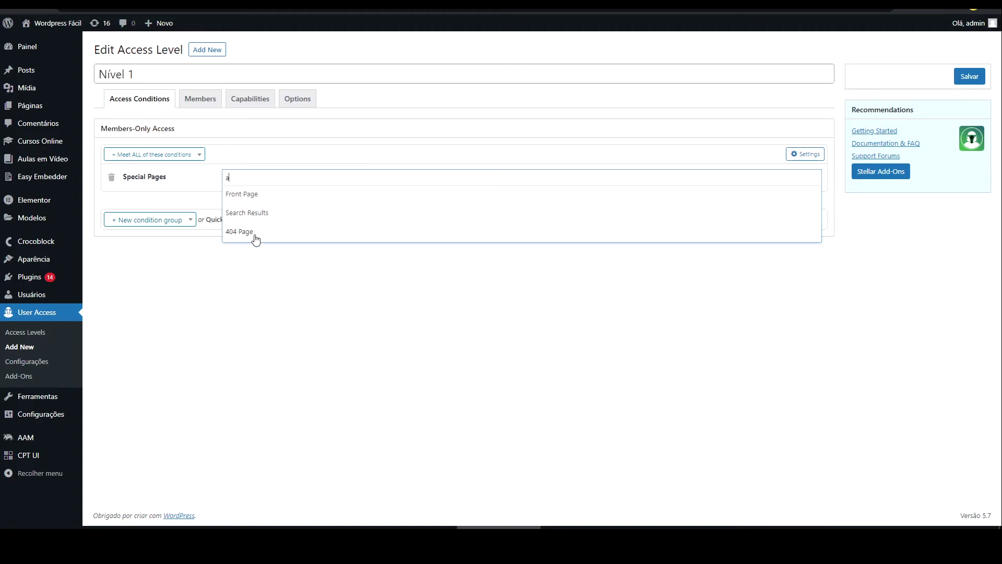
key(BackSpace)
click(152, 178)
click(112, 177)
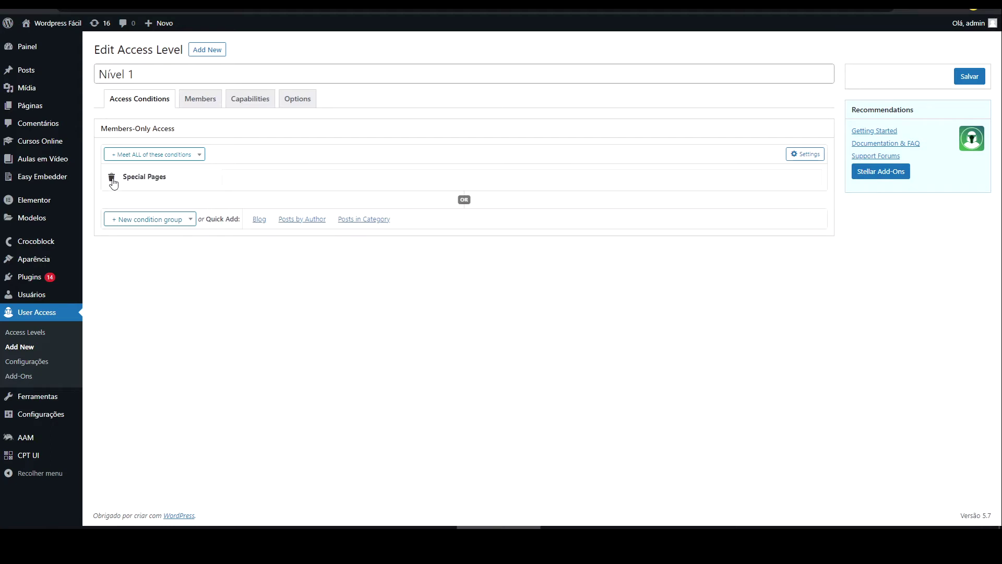
Step: Add an Authors condition group containing the authors Editor and admin
click(124, 161)
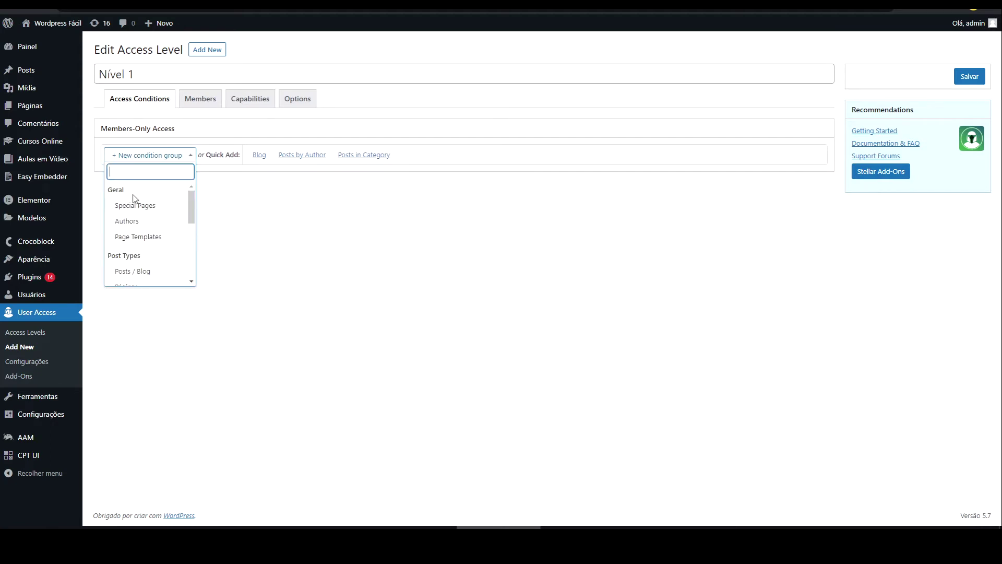
click(126, 222)
click(242, 177)
text(e)
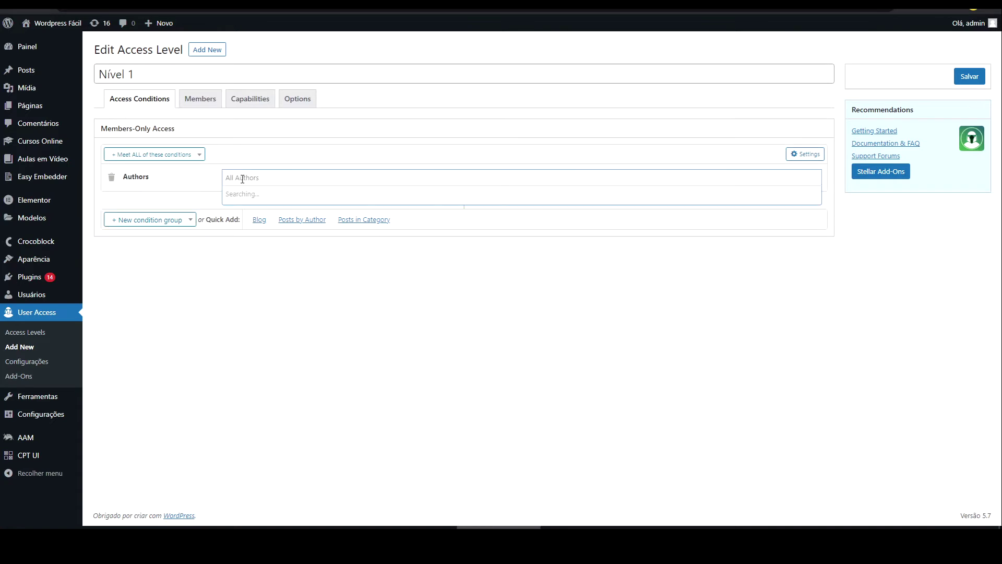
text(d)
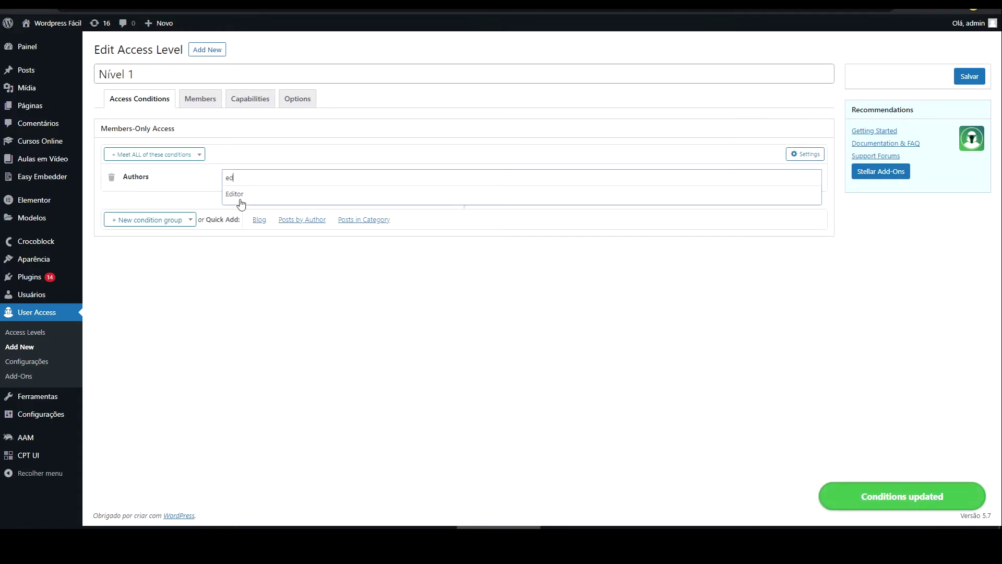
click(240, 199)
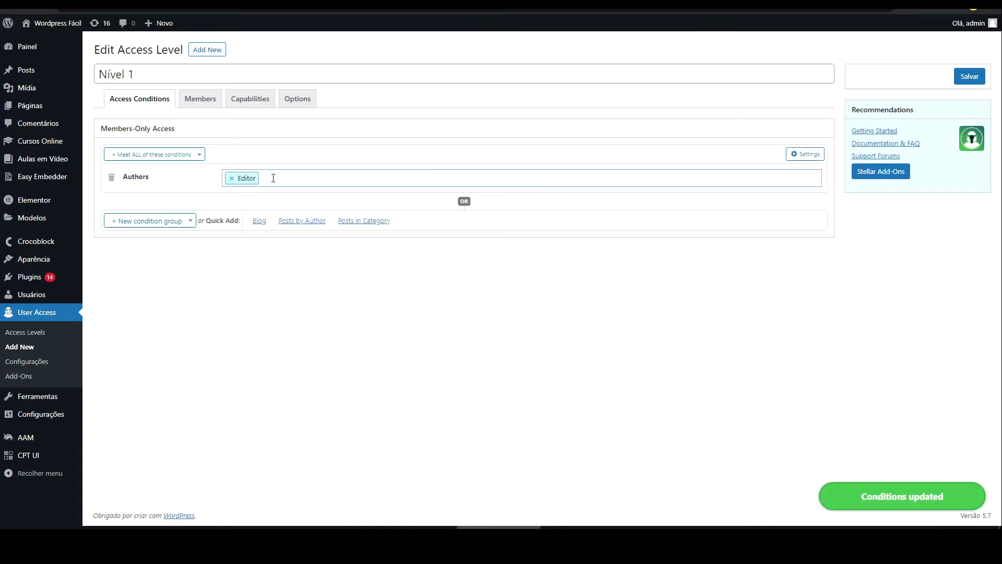
text(ad)
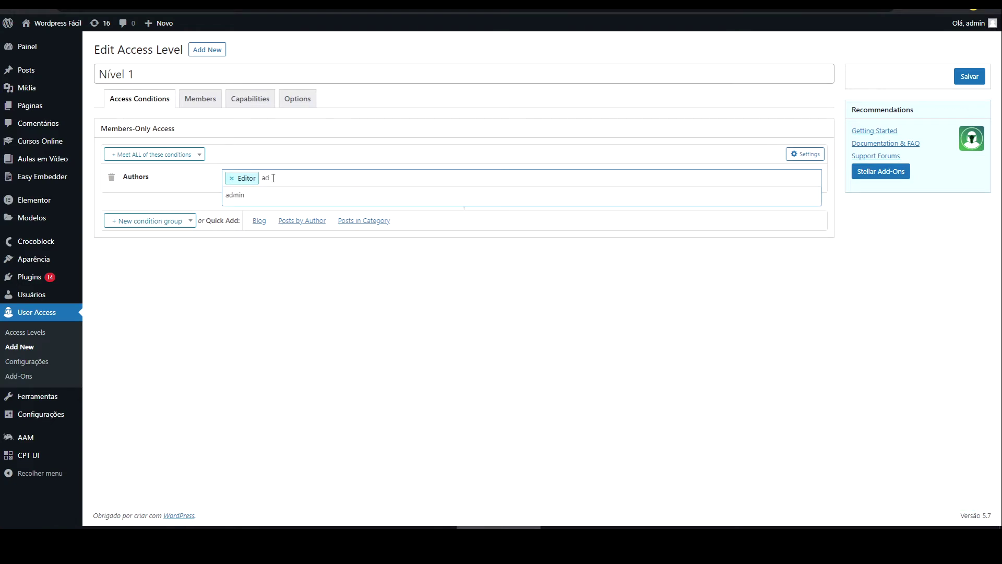
click(251, 195)
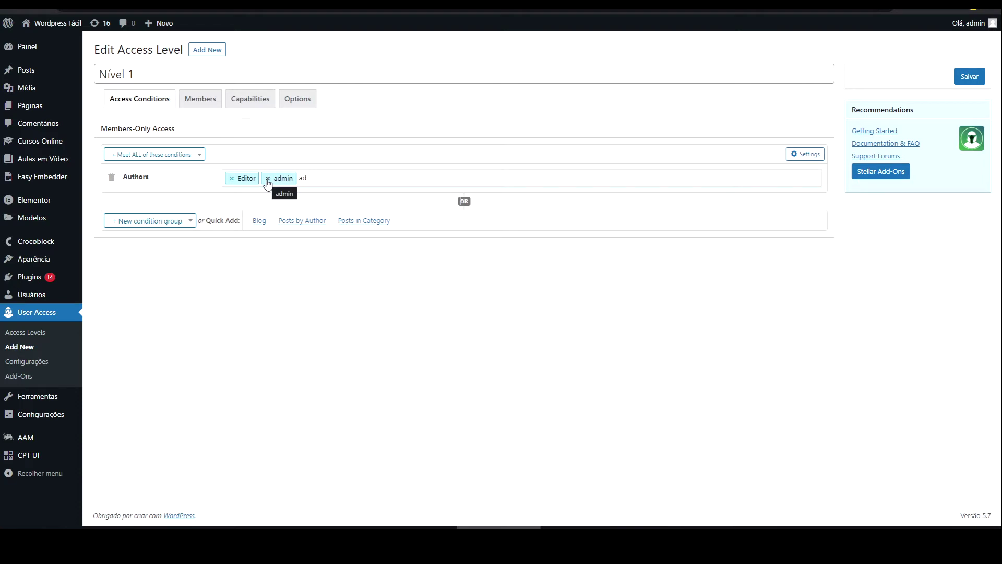
Step: Remove admin and Editor from the Authors condition and delete the condition
click(267, 180)
click(232, 178)
click(115, 179)
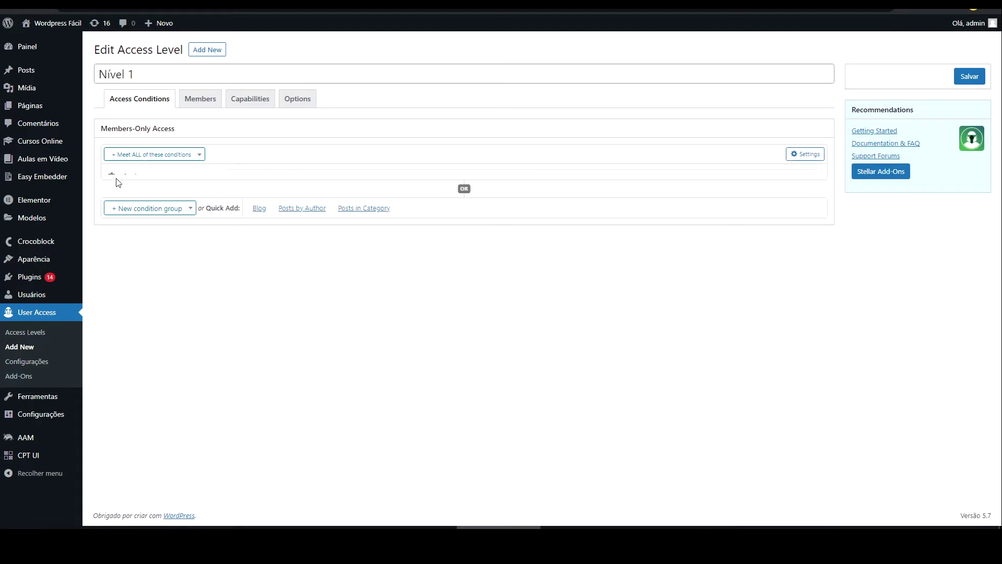
Step: Look through the general, post type and taxonomy condition types available for a new condition group
click(137, 156)
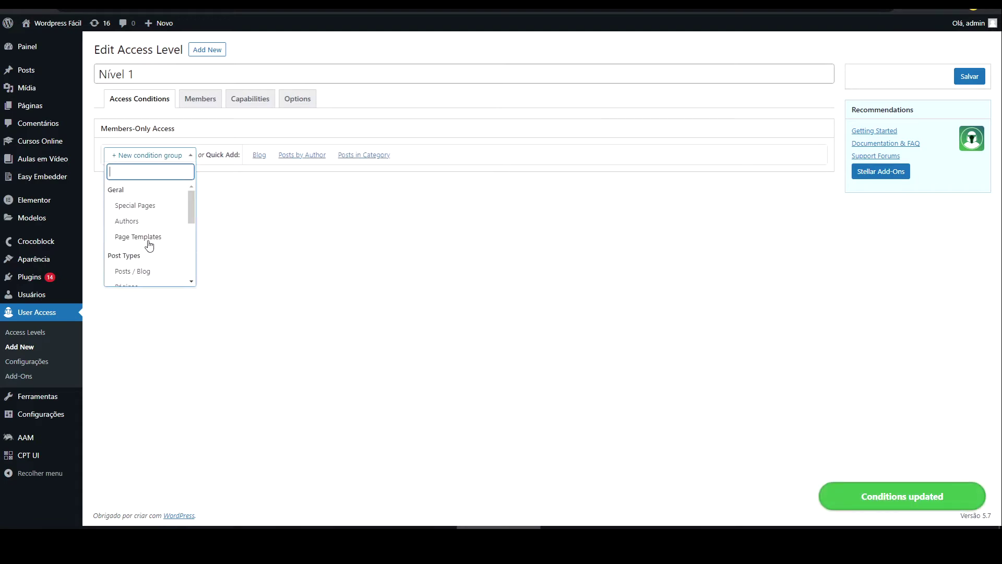
scroll(189, 208, down, 2)
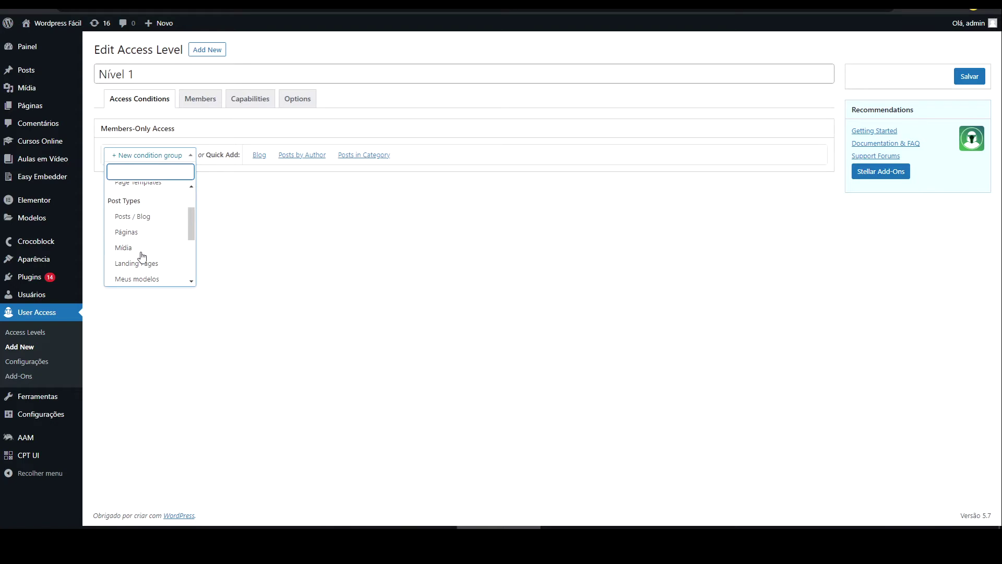
scroll(150, 261, down, 2)
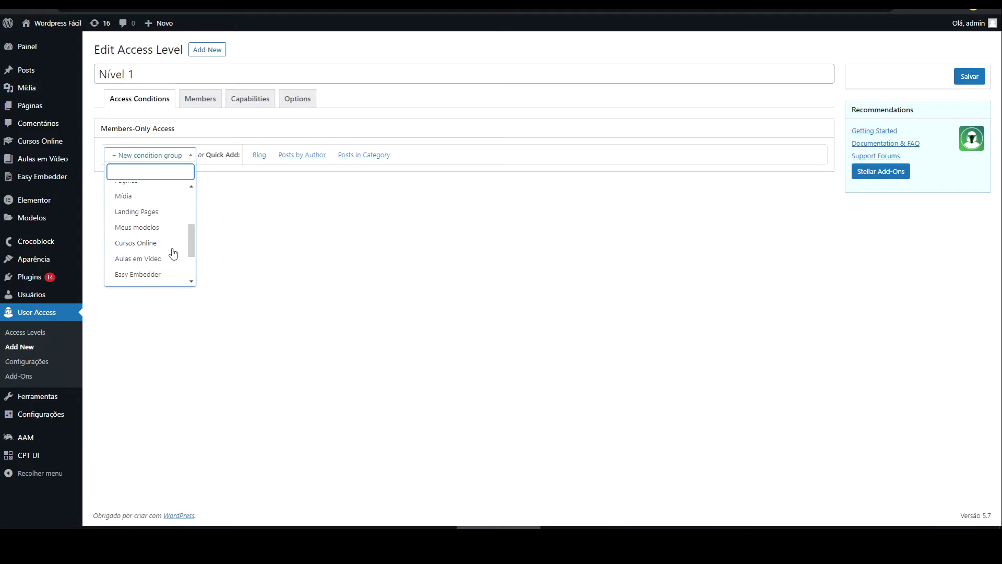
scroll(173, 253, up, 5)
mouse_move(19, 72)
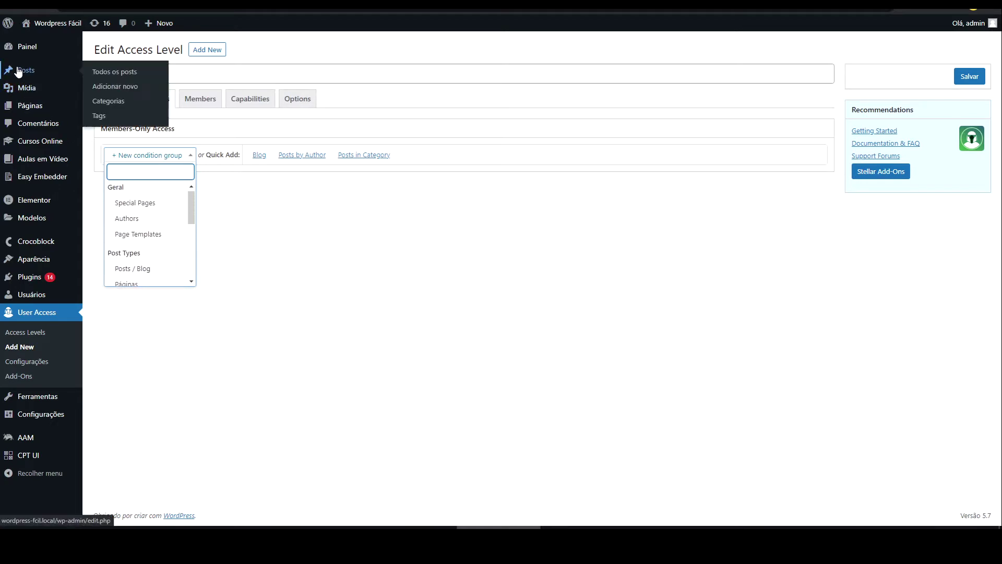
scroll(170, 258, down, 3)
scroll(172, 250, down, 2)
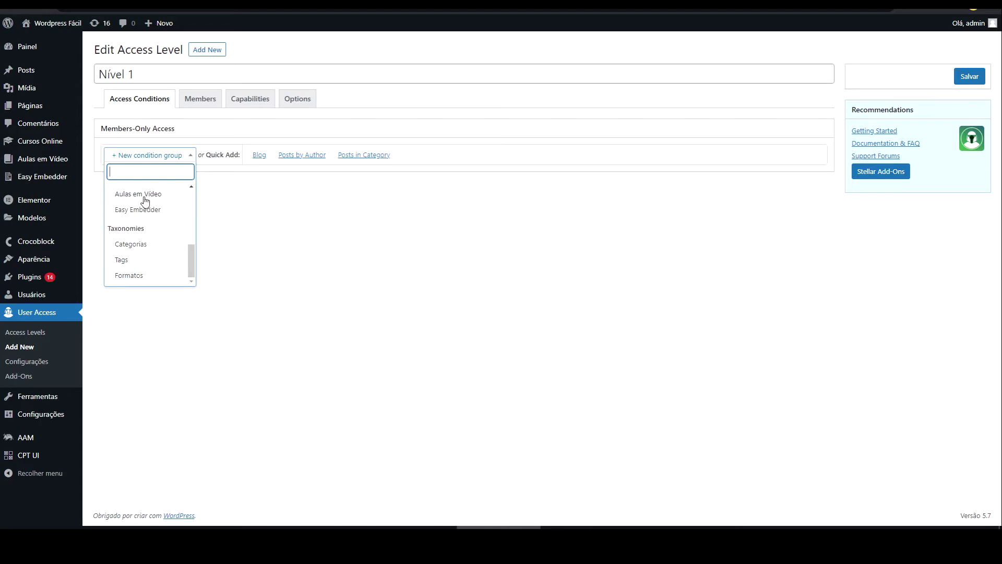
scroll(146, 202, up, 5)
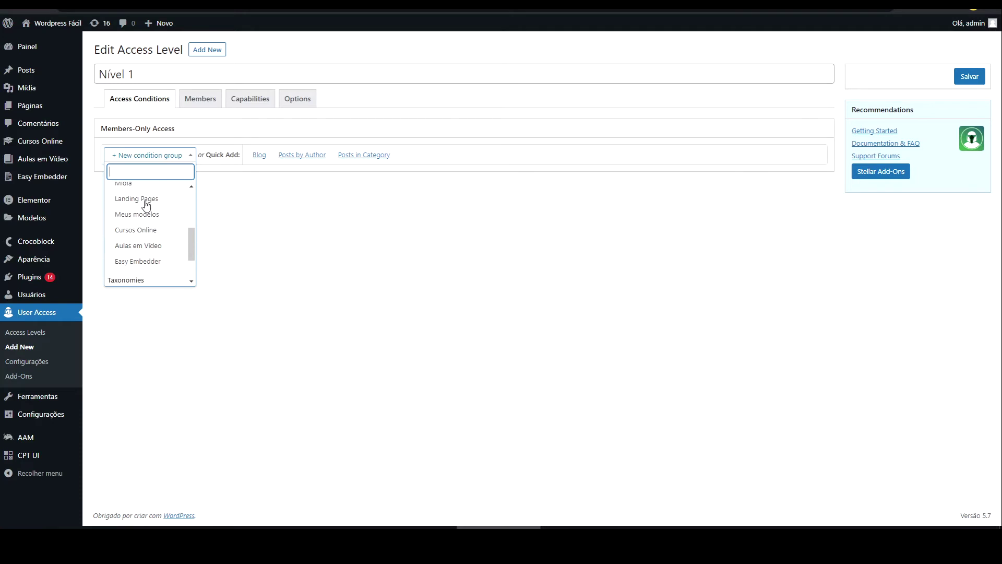
scroll(146, 204, down, 3)
scroll(144, 204, up, 2)
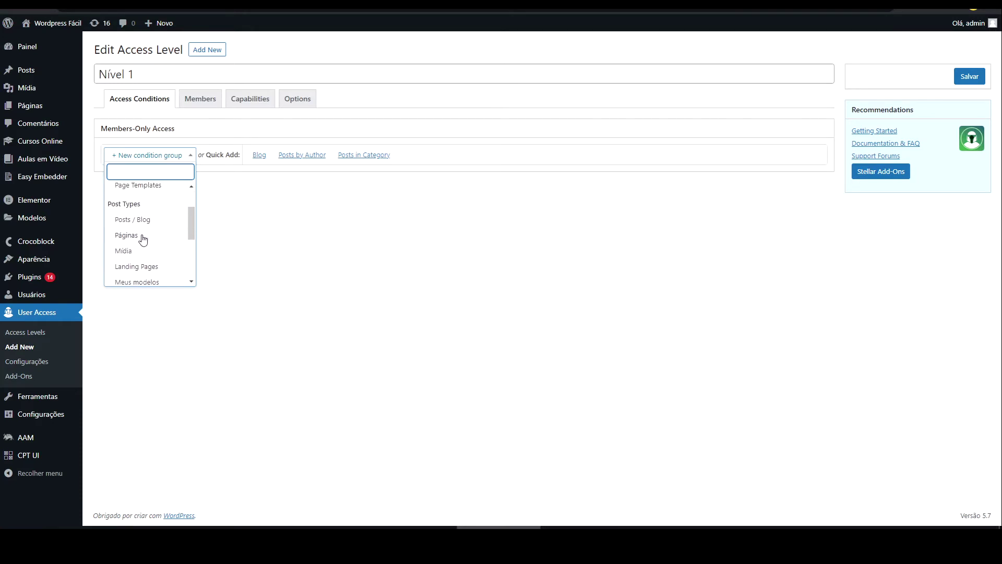
Step: Try a Páginas condition group with the page Jet Grid Builder (Elementor) and delete it again
click(144, 236)
click(270, 177)
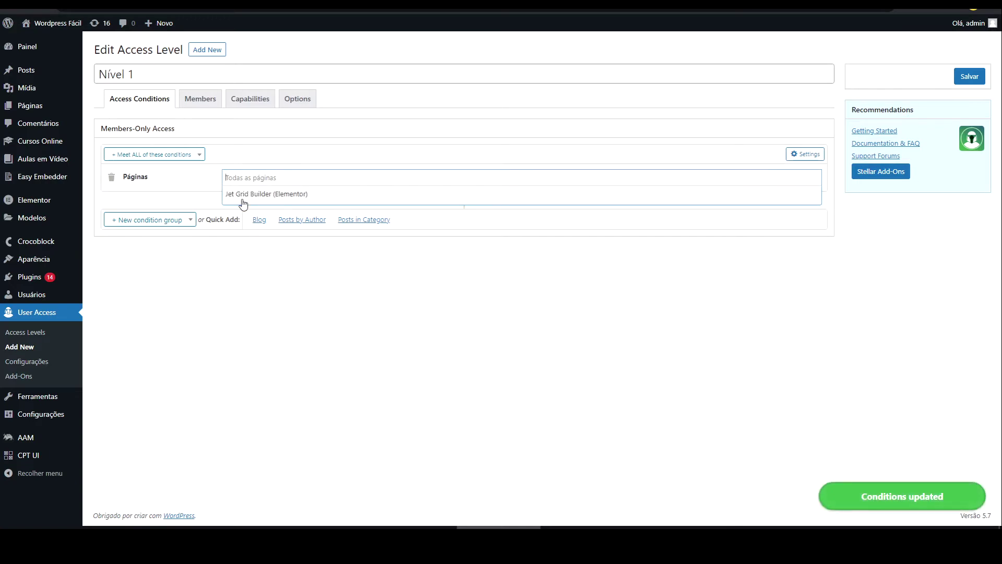
click(273, 197)
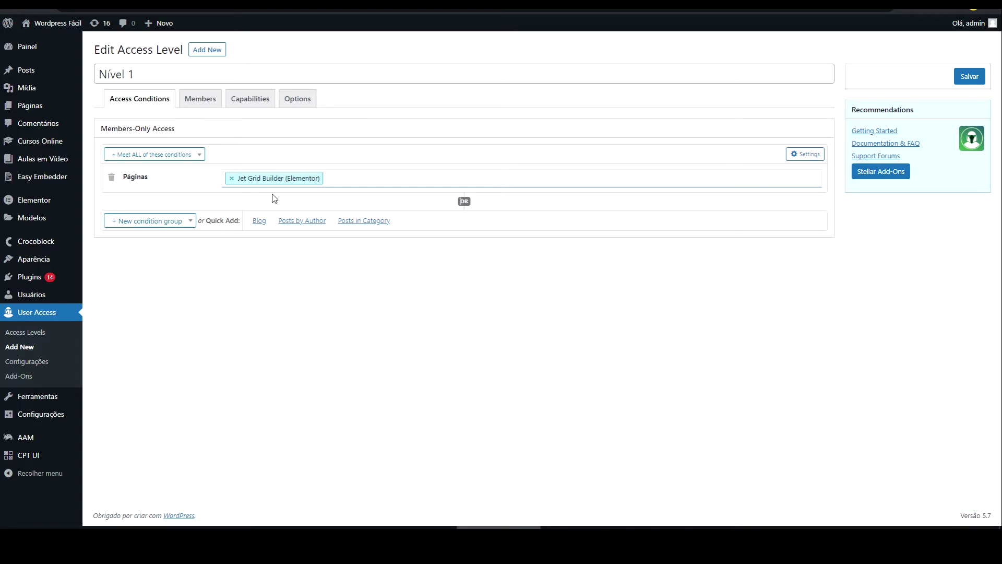
click(231, 178)
click(113, 178)
Step: Add a new condition group based on the Categorias taxonomy
click(129, 156)
scroll(143, 243, down, 5)
scroll(146, 245, down, 1)
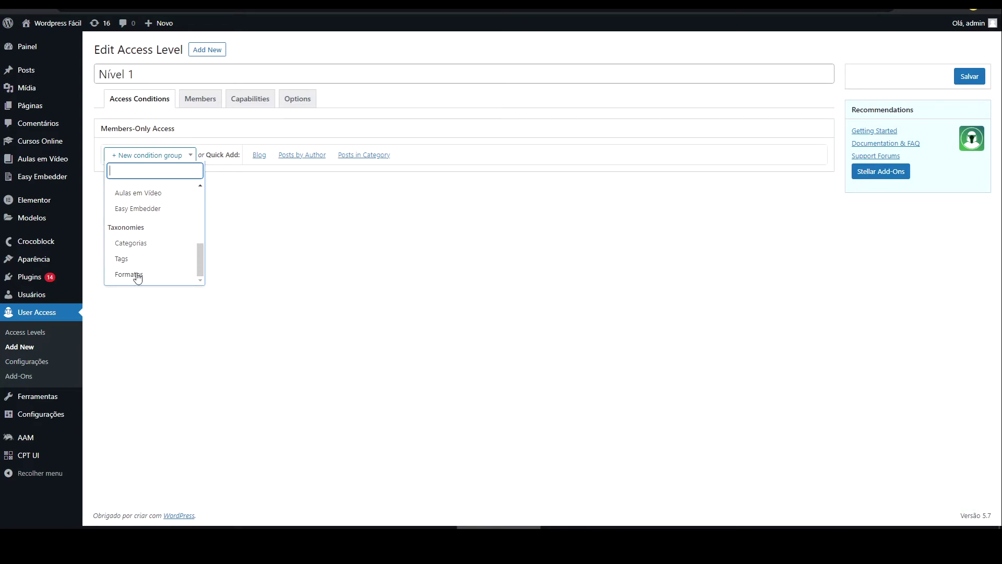
click(134, 155)
click(134, 154)
scroll(149, 251, down, 4)
scroll(149, 255, down, 4)
click(144, 243)
Step: Restrict the Categorias condition to the Blog category
click(241, 178)
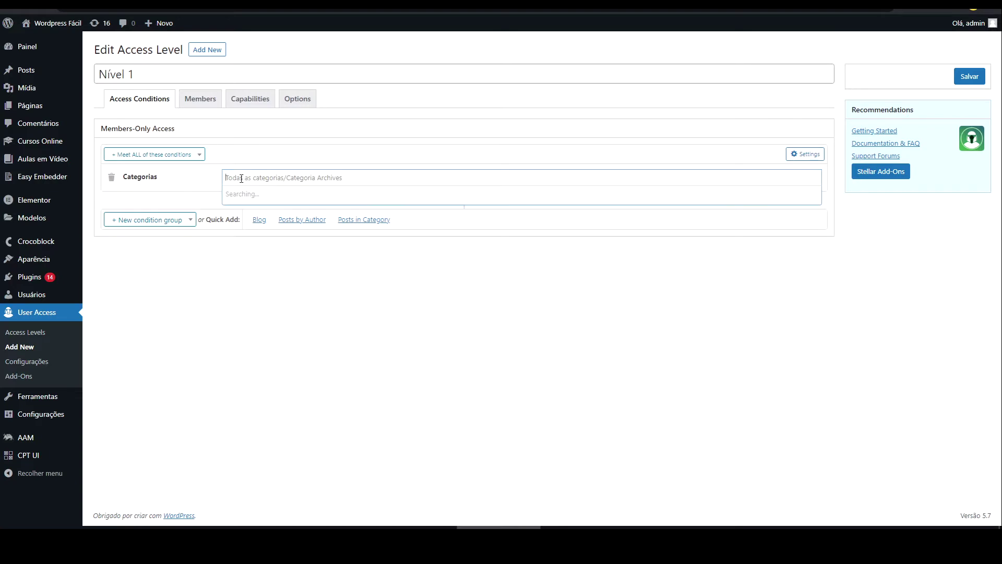
text(blog)
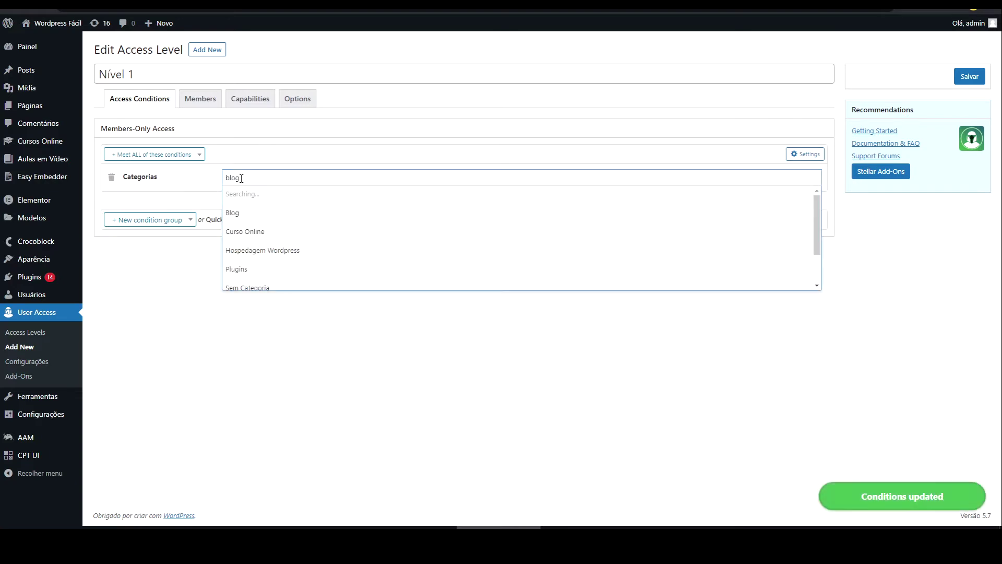
key(BackSpace)
key(BackSpace)
key(BackSpace)
key(BackSpace)
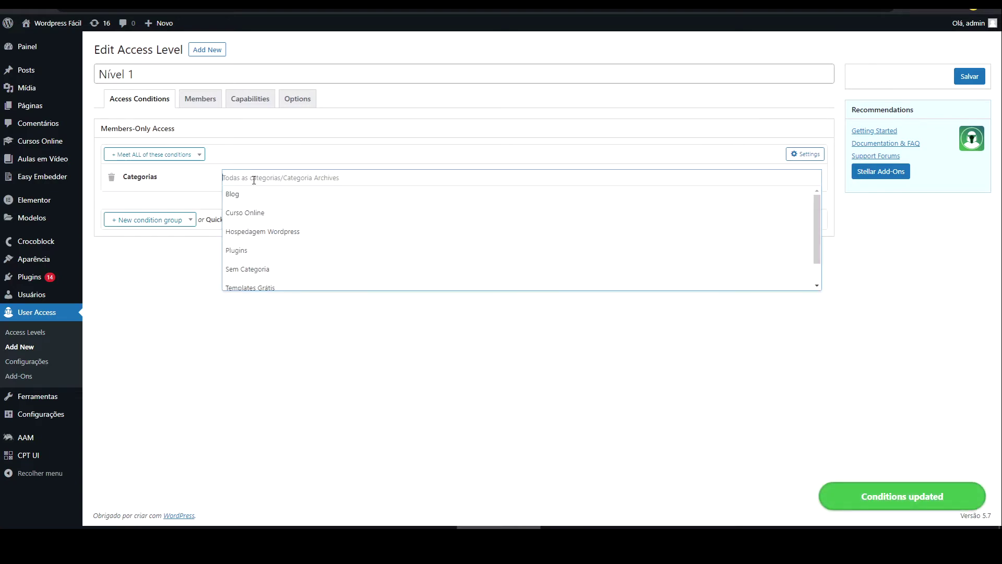
scroll(265, 245, down, 2)
scroll(254, 214, up, 3)
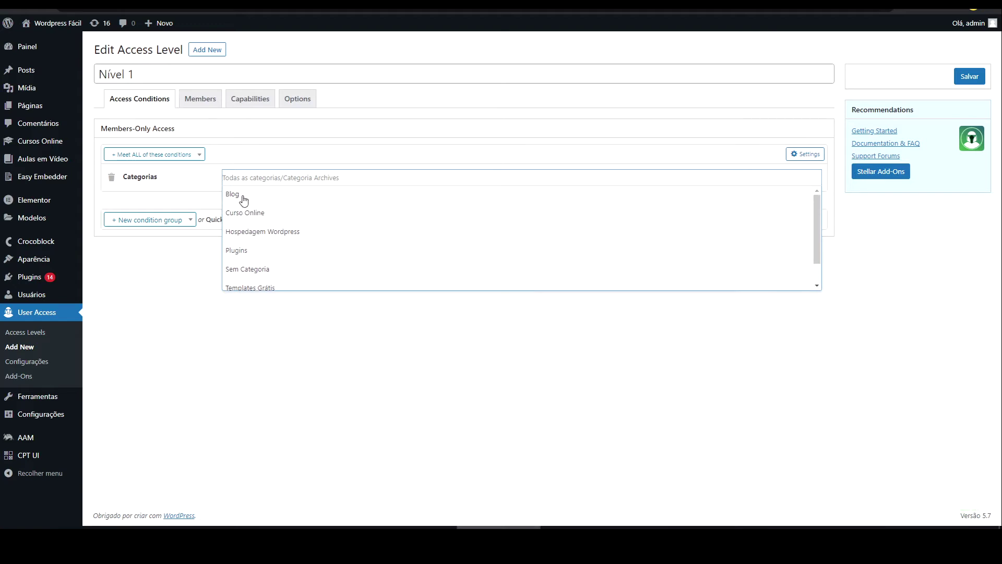
click(253, 195)
click(194, 187)
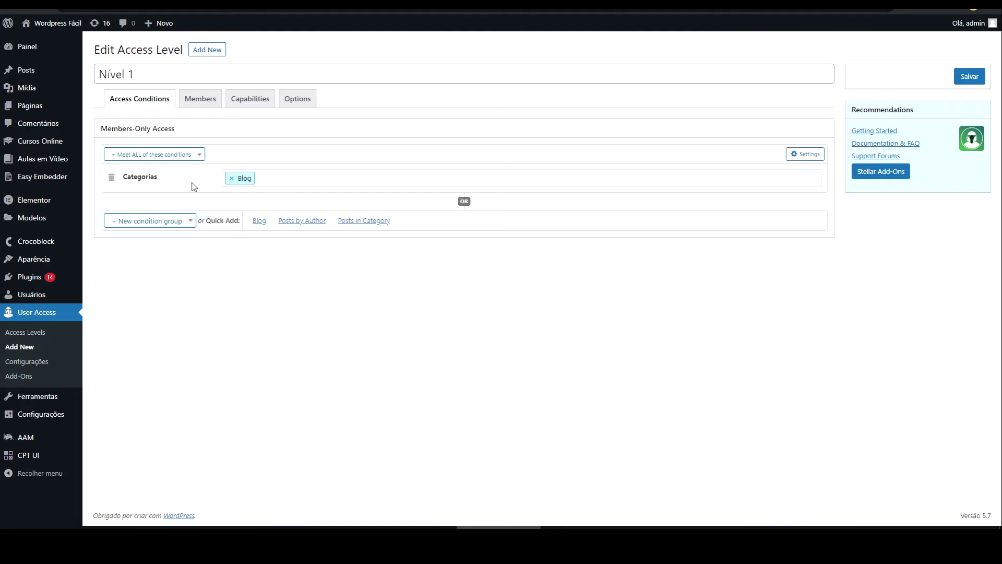
Step: Keep the members' synchronized role at None and select the editor user as a member of the level
click(198, 103)
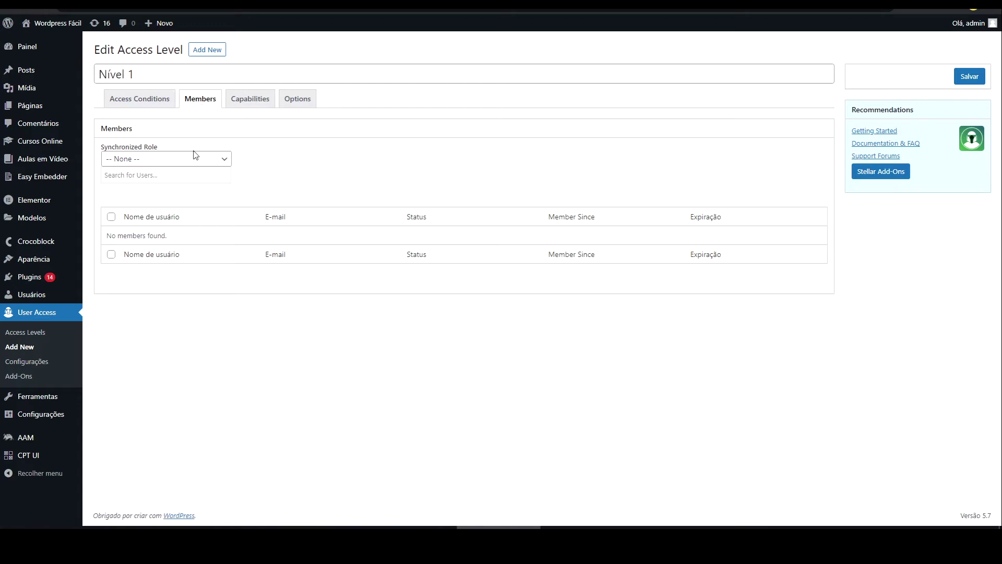
click(161, 161)
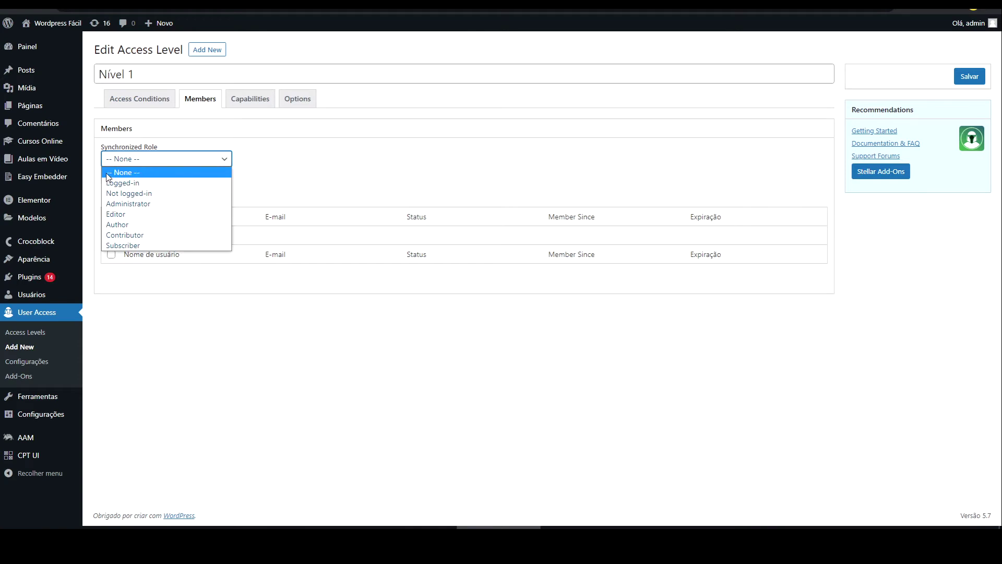
click(120, 172)
click(131, 177)
text(ed)
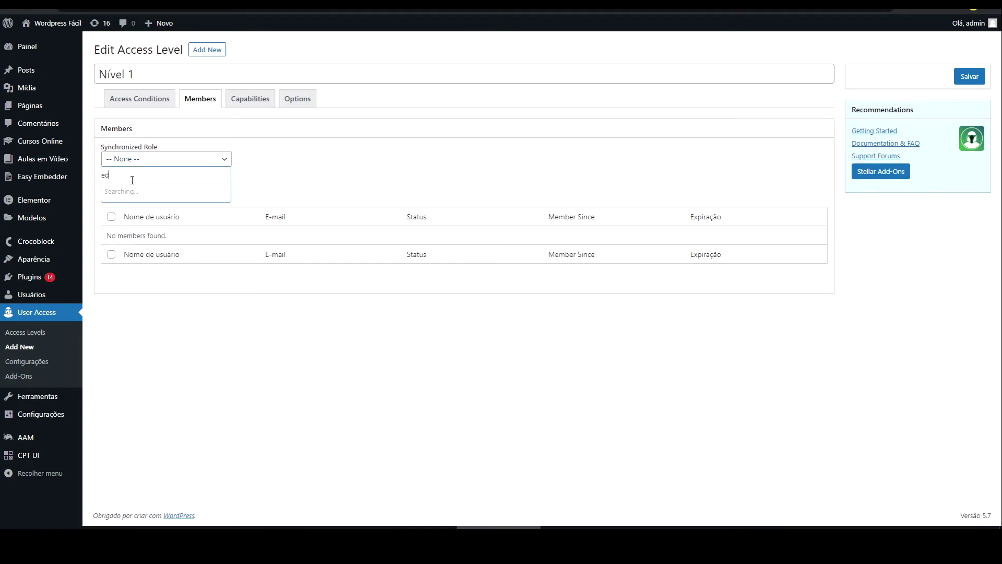
text(it)
click(136, 191)
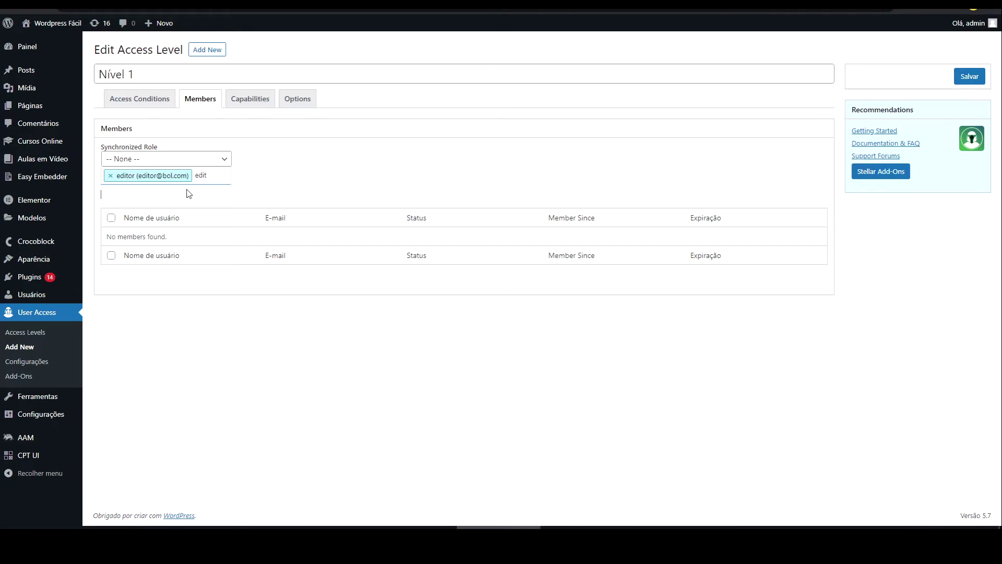
Step: Examine the level's full capability list with its Permit, Deny and Unset settings
click(244, 99)
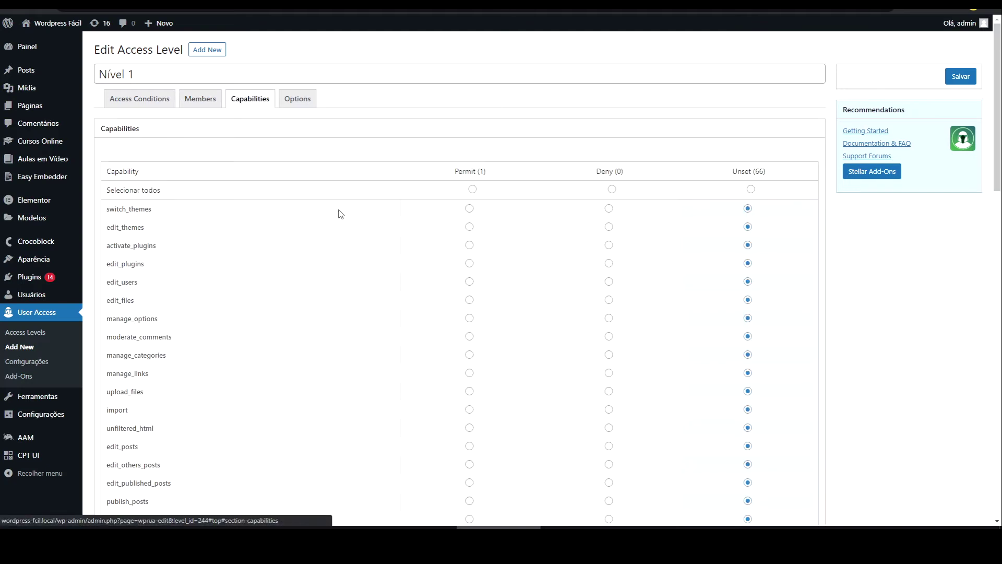
scroll(339, 214, down, 4)
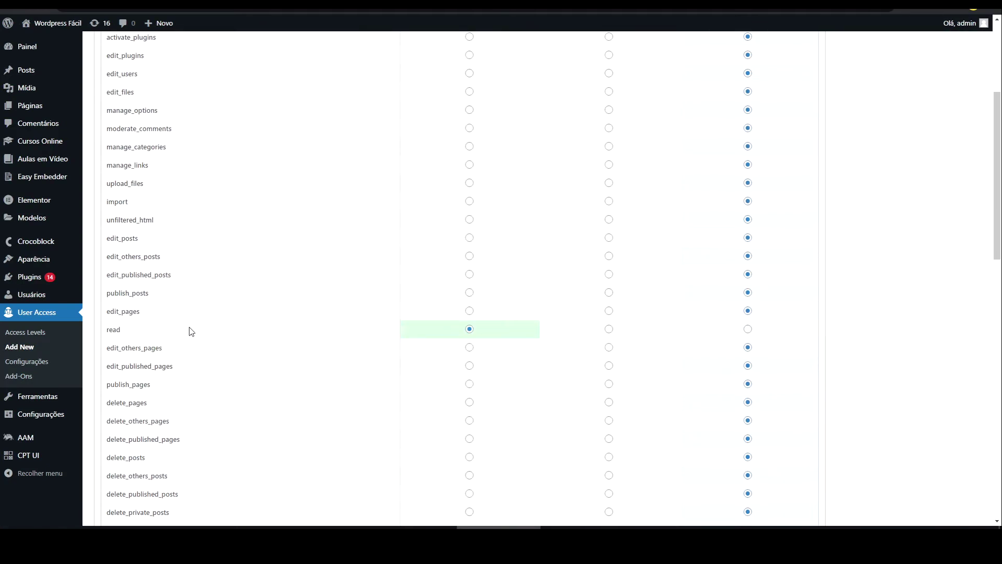
scroll(454, 334, up, 3)
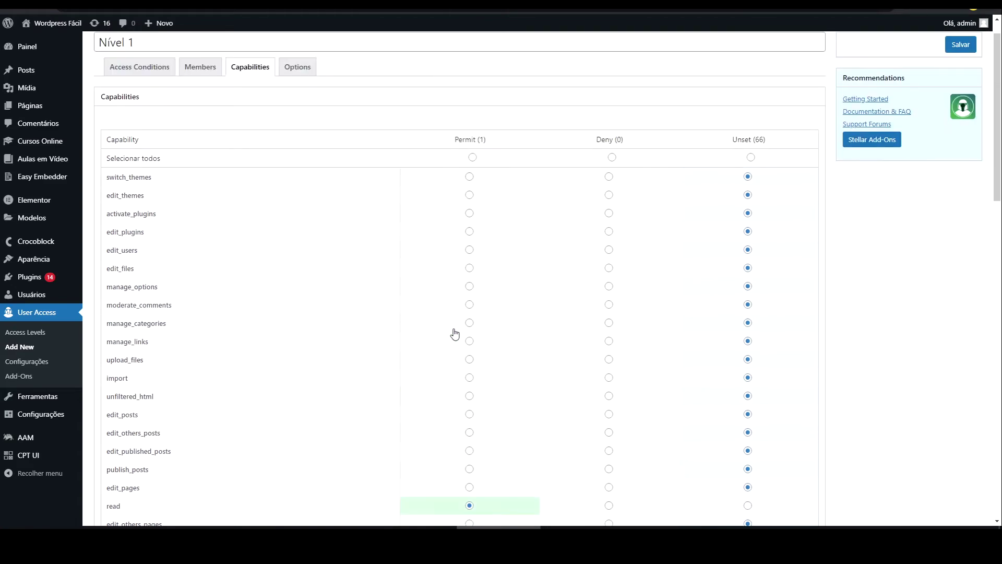
scroll(486, 230, up, 1)
scroll(470, 253, down, 2)
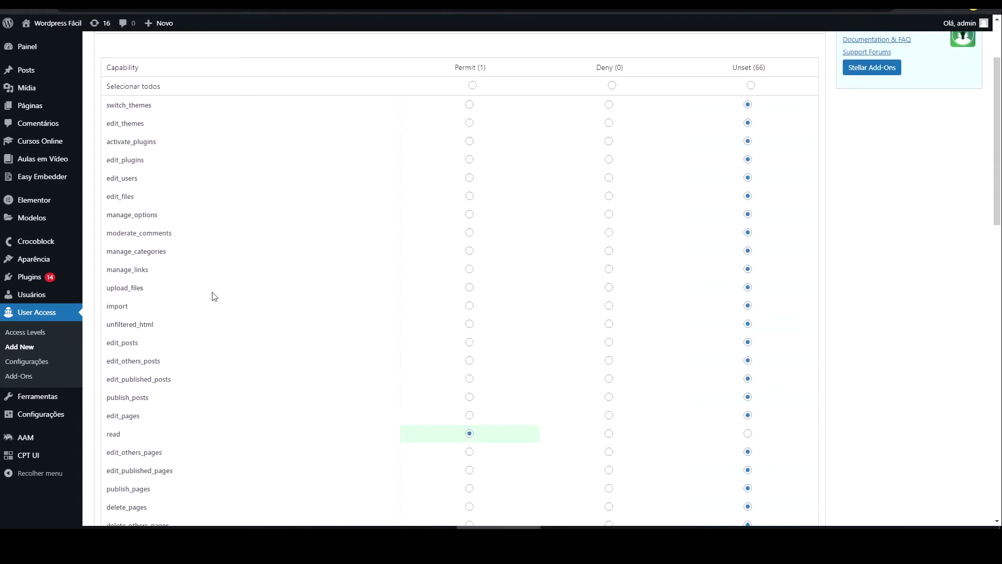
scroll(117, 179, up, 1)
scroll(106, 162, up, 1)
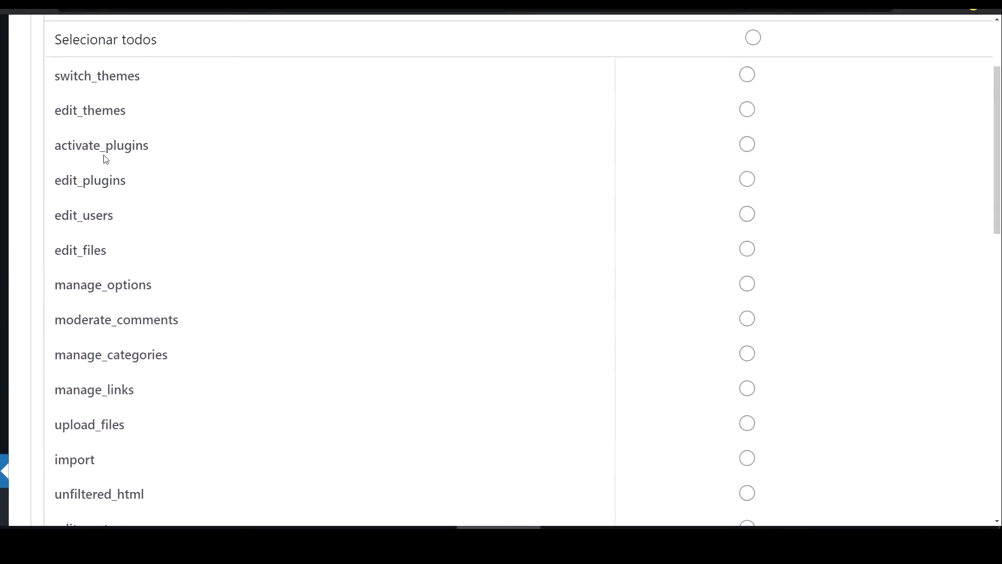
scroll(107, 179, up, 2)
scroll(164, 246, down, 9)
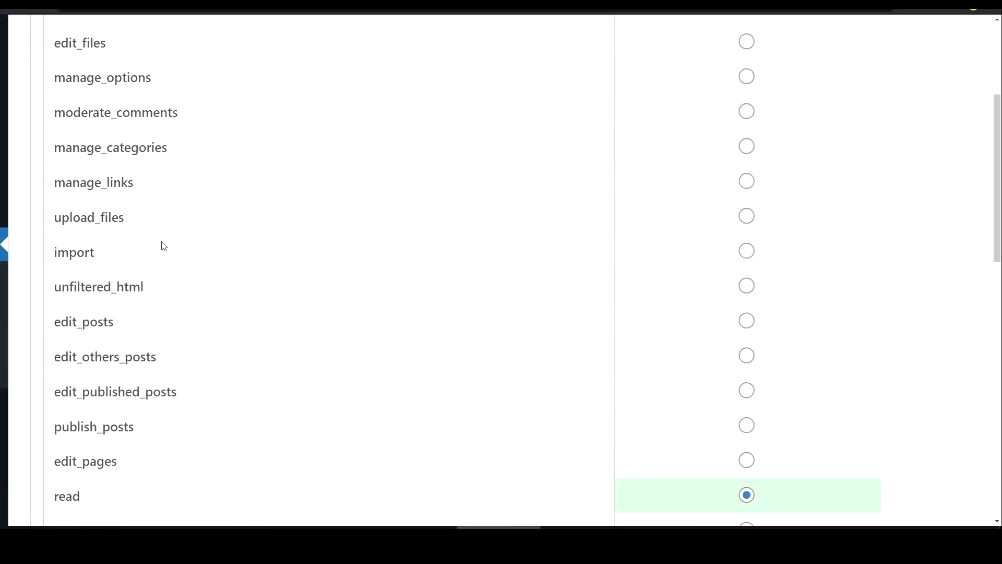
scroll(164, 246, right, 1)
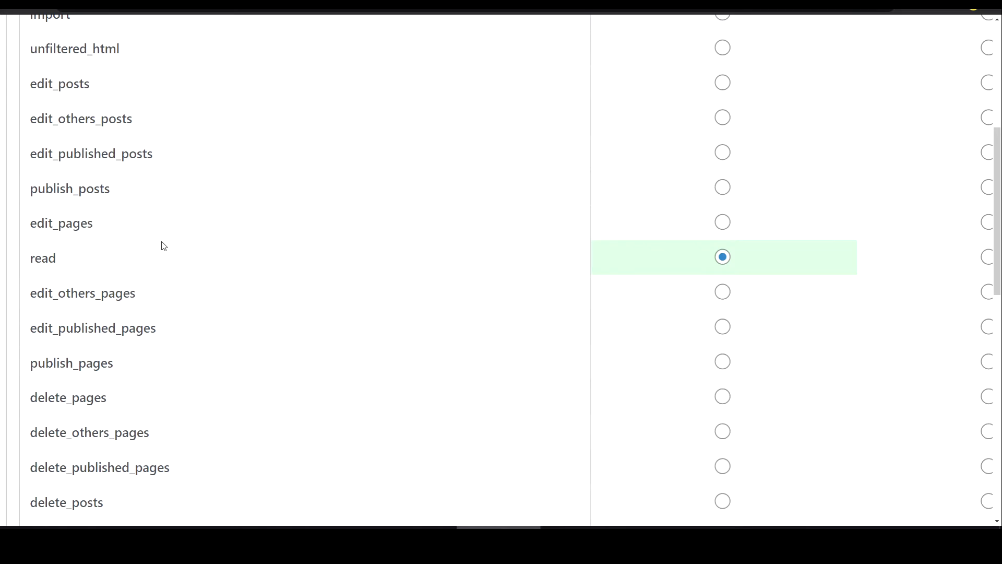
scroll(406, 282, down, 6)
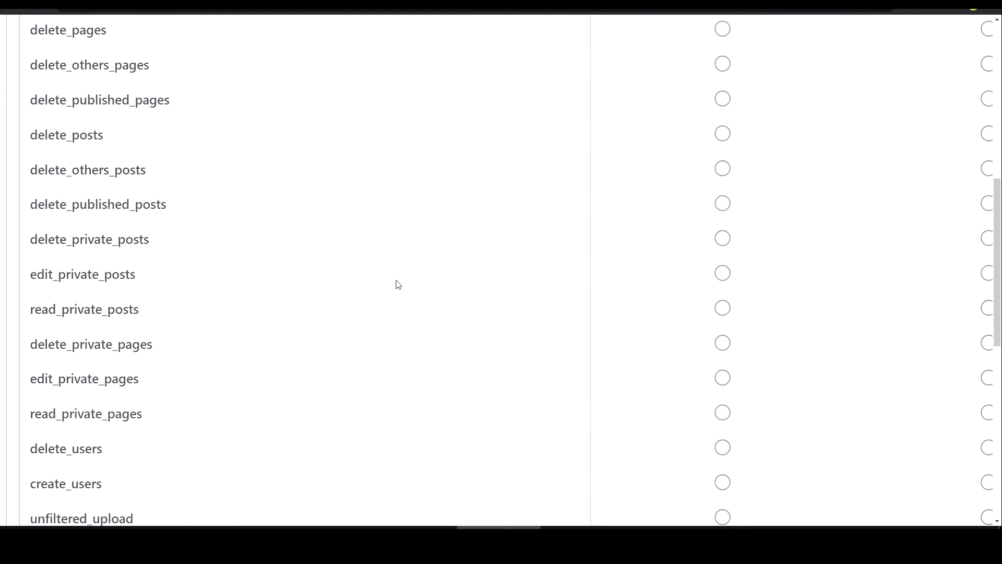
scroll(230, 387, down, 5)
scroll(263, 332, left, 1)
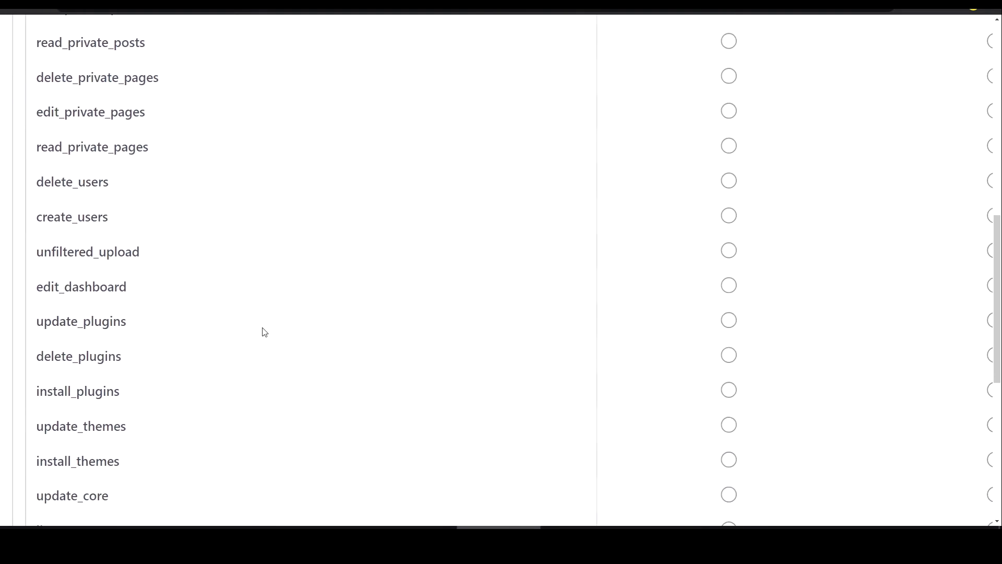
scroll(265, 332, down, 1)
scroll(265, 332, down, 2)
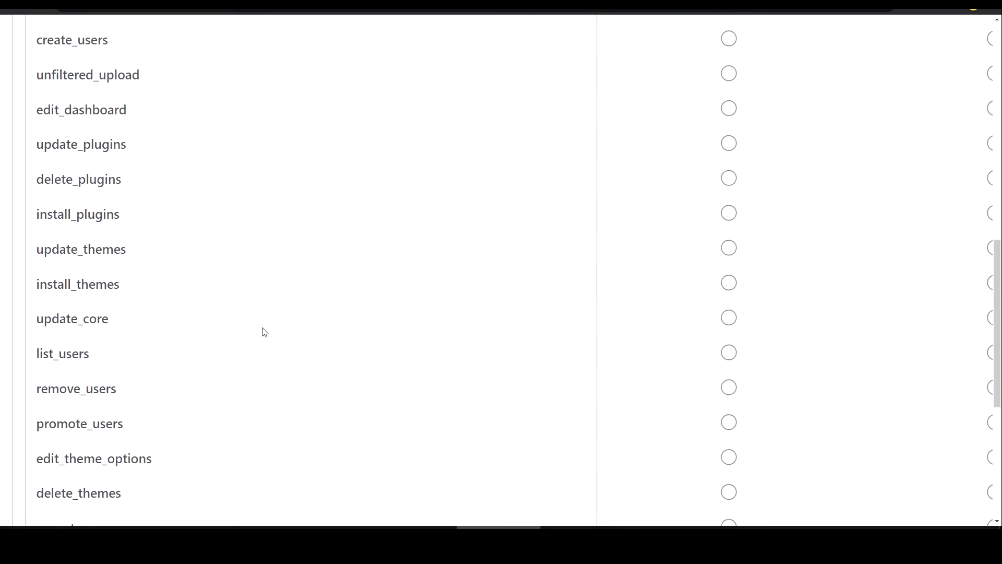
scroll(264, 332, down, 13)
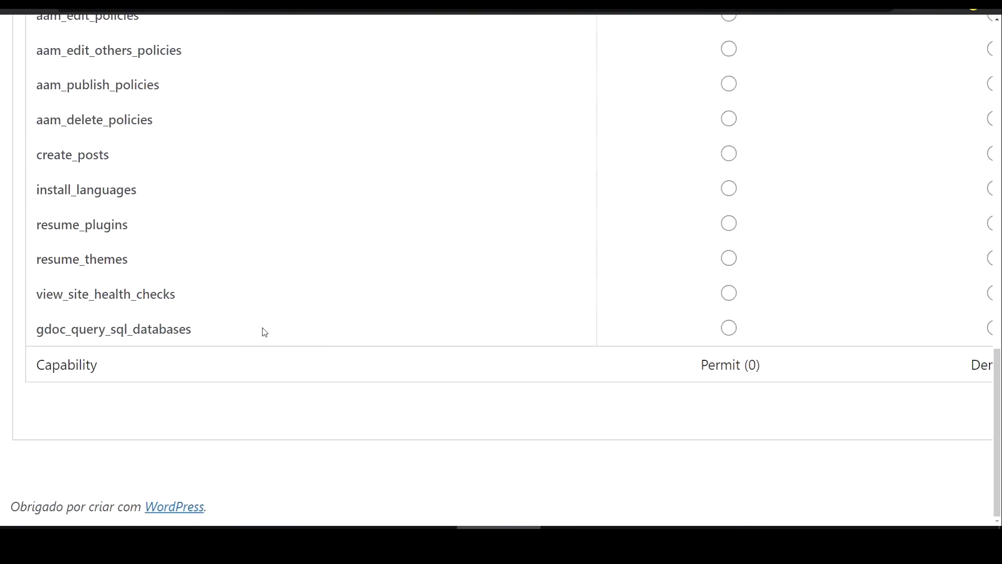
scroll(264, 332, up, 5)
ctrl+scroll(265, 332, down, 3)
scroll(264, 332, up, 5)
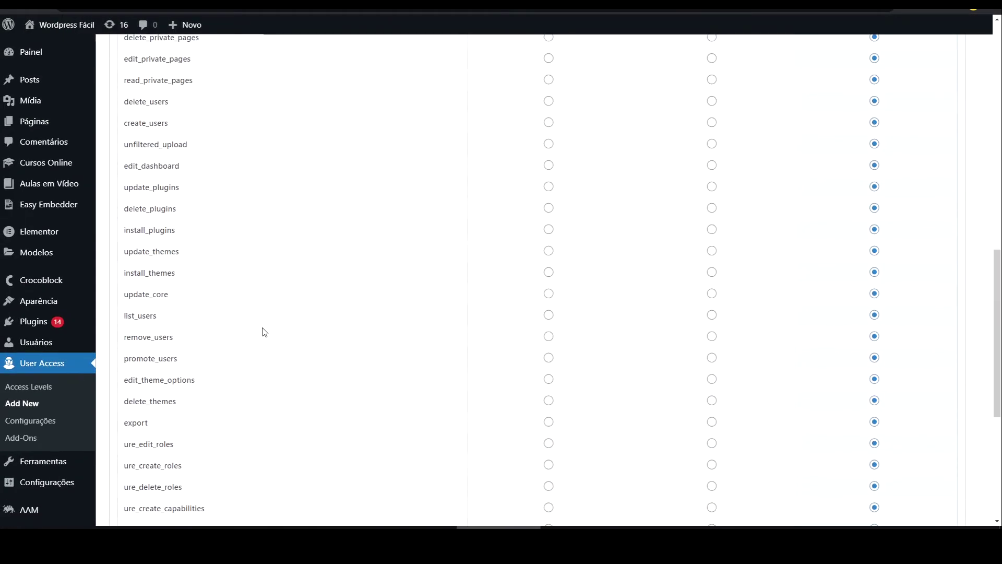
scroll(265, 332, up, 15)
ctrl+scroll(528, 281, down, 1)
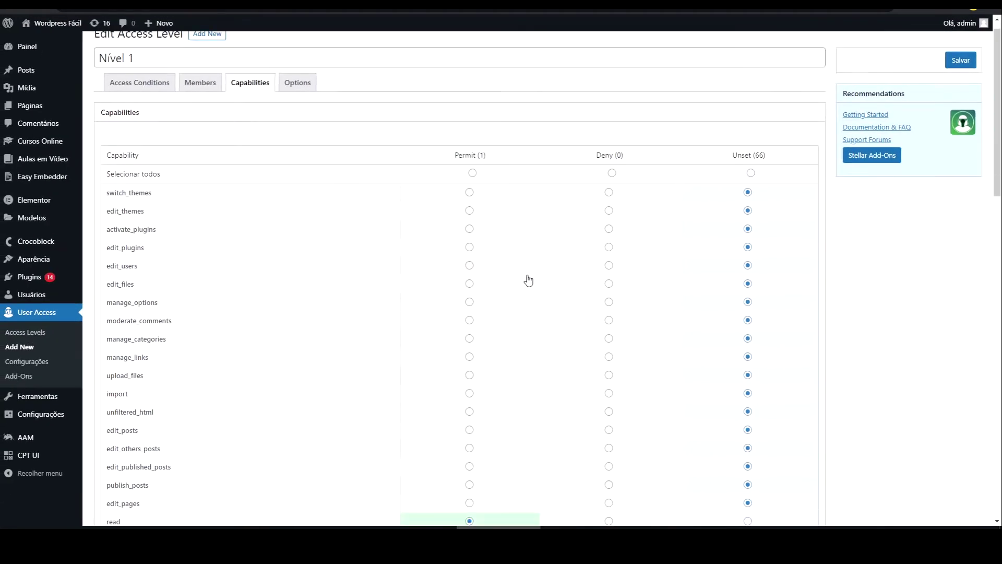
scroll(529, 281, down, 3)
scroll(745, 251, up, 4)
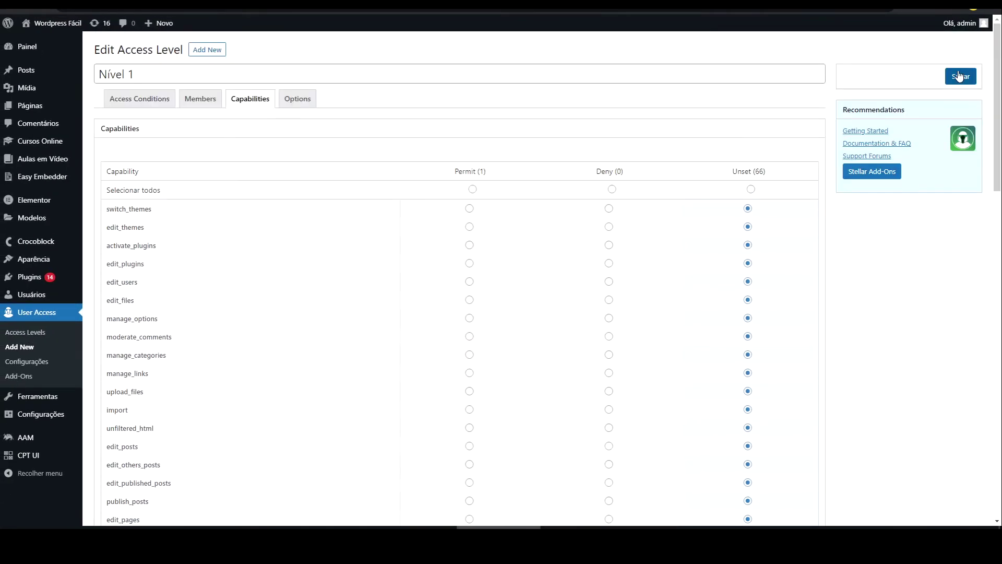
Step: Save the Nível 1 access level and open its options
click(959, 76)
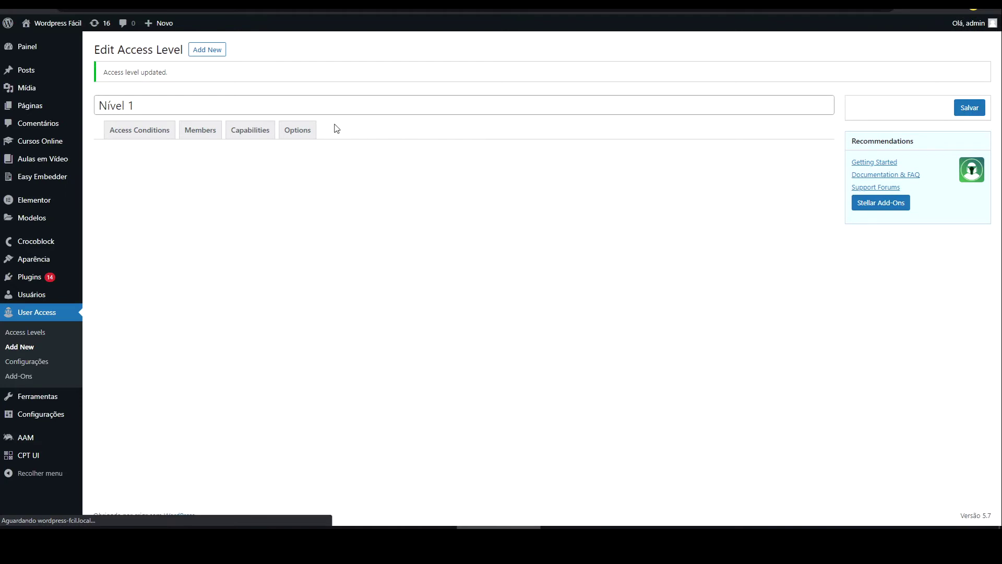
click(305, 137)
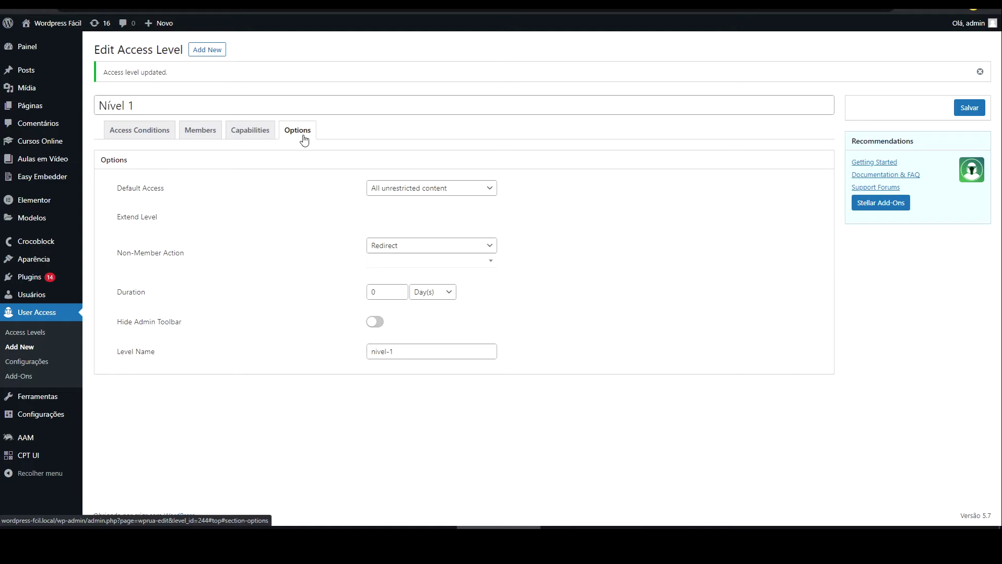
Step: Review the Non-Member Action choices for Nível 1 and which levels extend one another in the access levels list
click(420, 248)
click(355, 226)
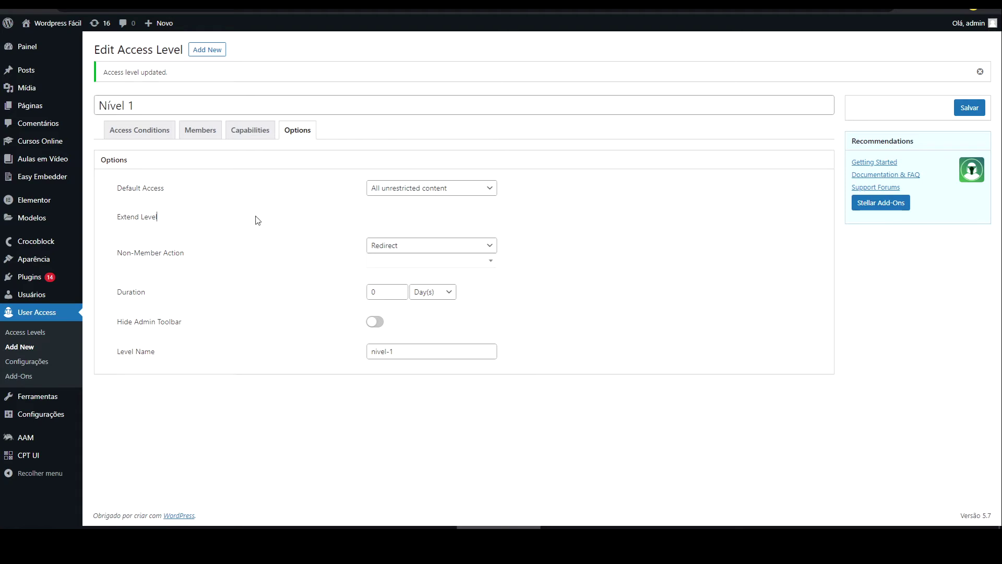
click(47, 332)
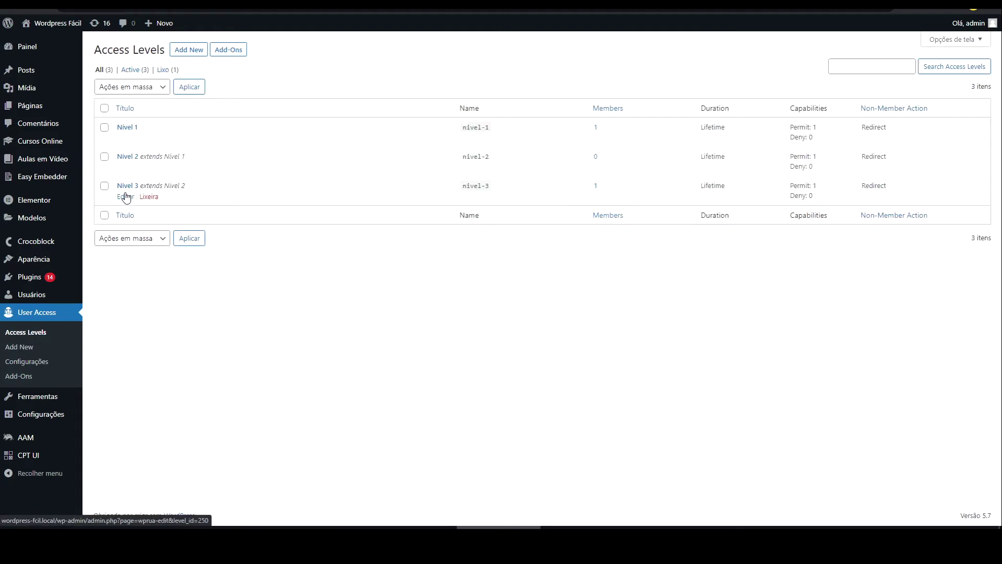
click(126, 171)
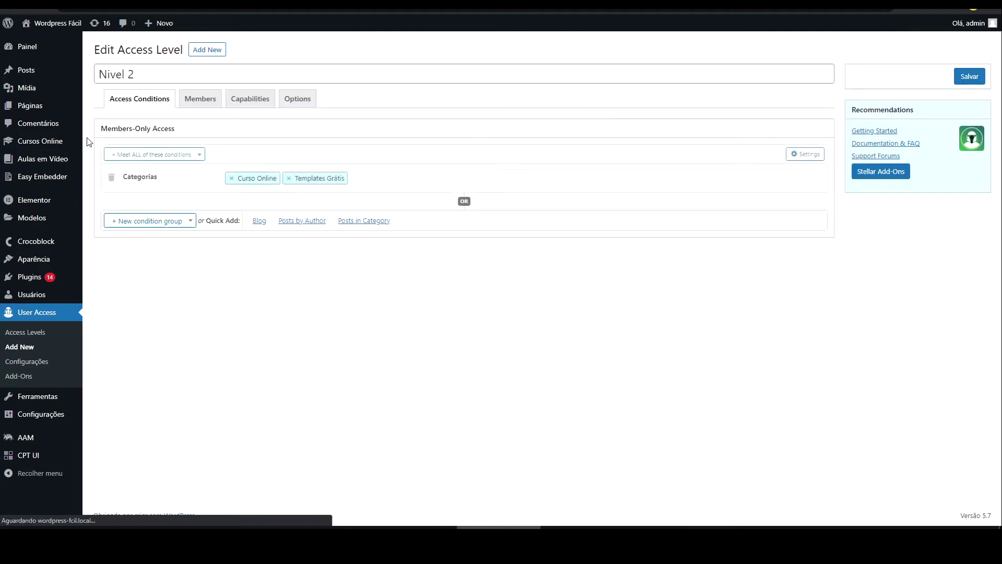
key(alt+Left)
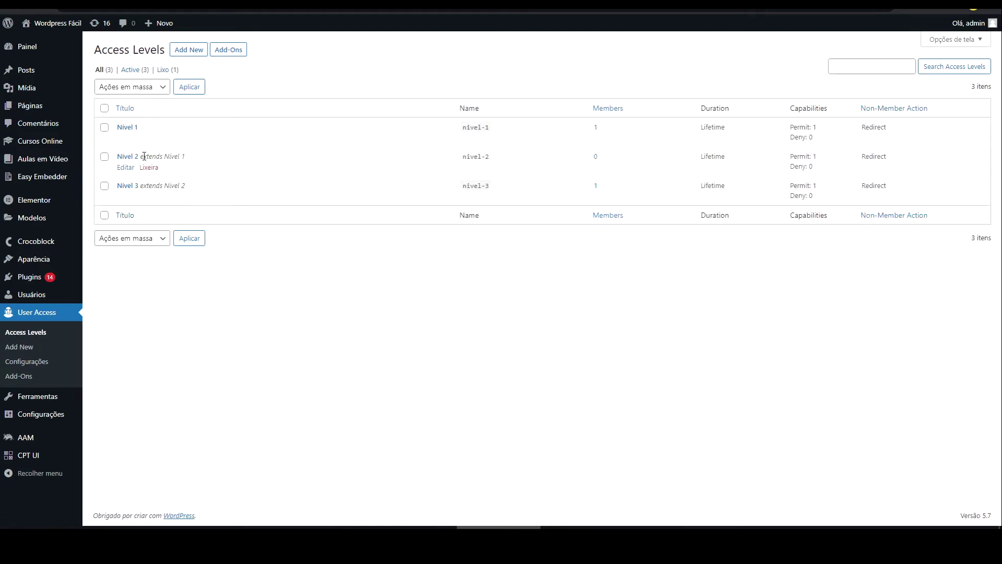
drag(141, 158, 183, 156)
drag(141, 186, 184, 188)
click(204, 288)
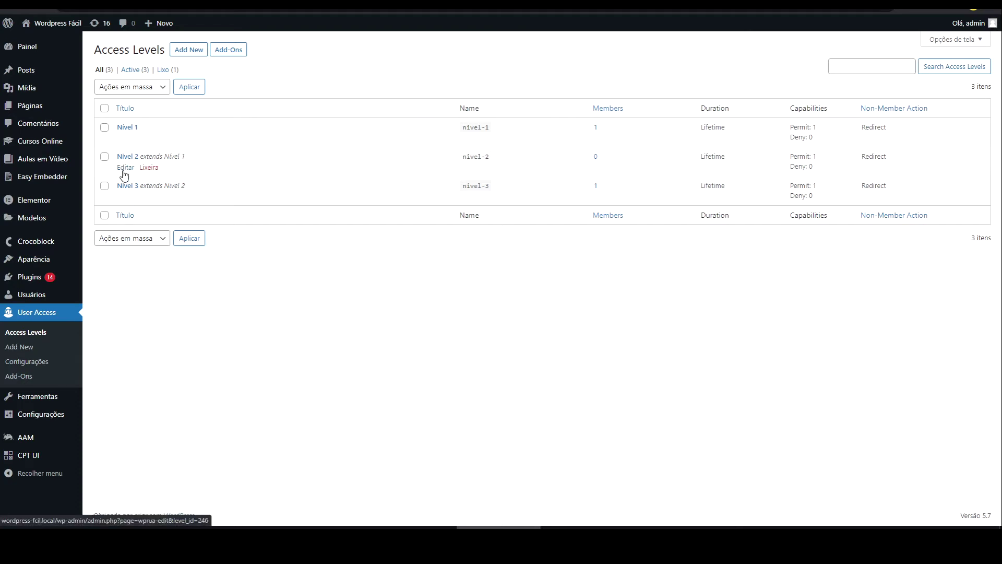
Step: Add the editor user as a member of the Nivel 2 access level and save the level
click(125, 168)
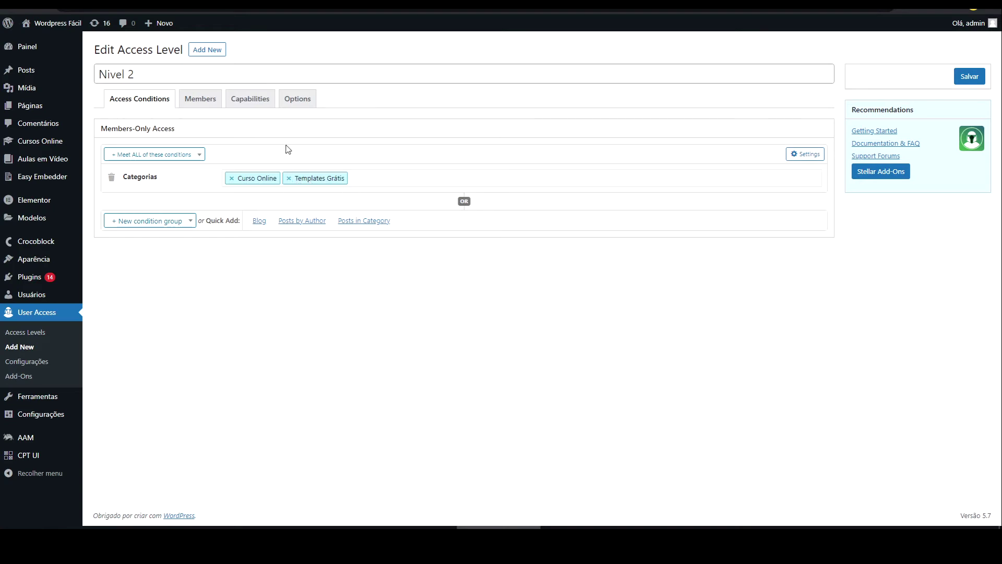
click(201, 101)
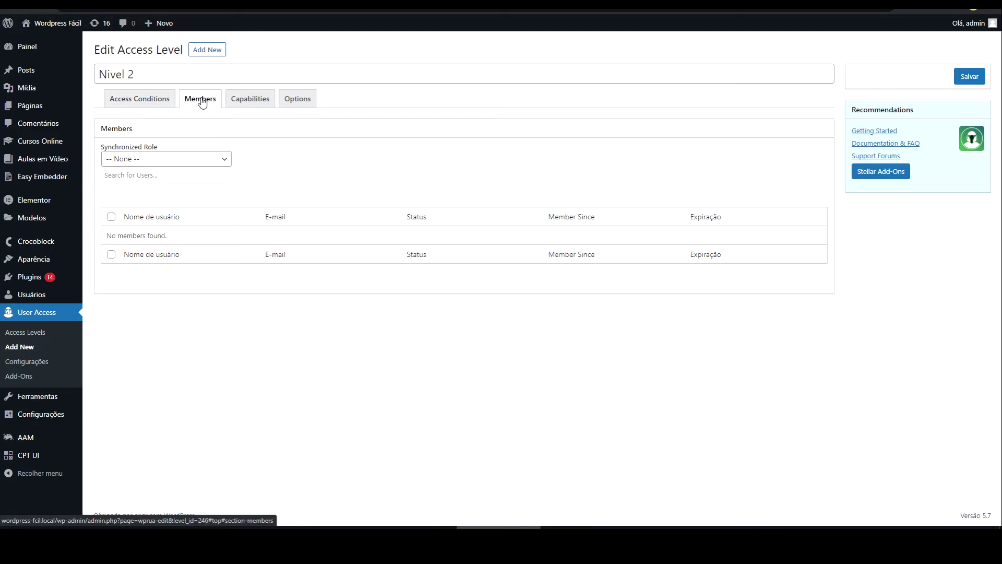
click(149, 168)
text(ed)
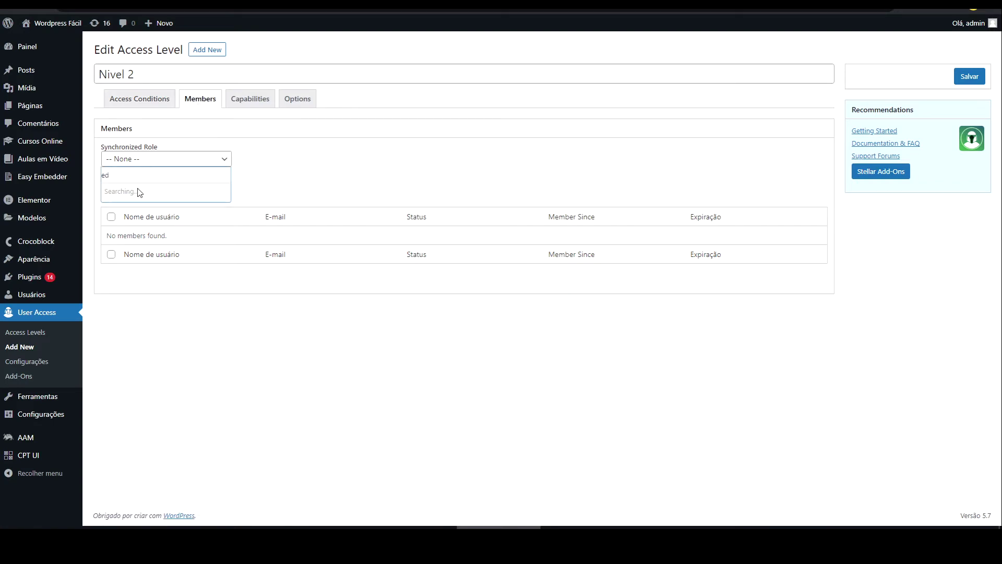
click(139, 193)
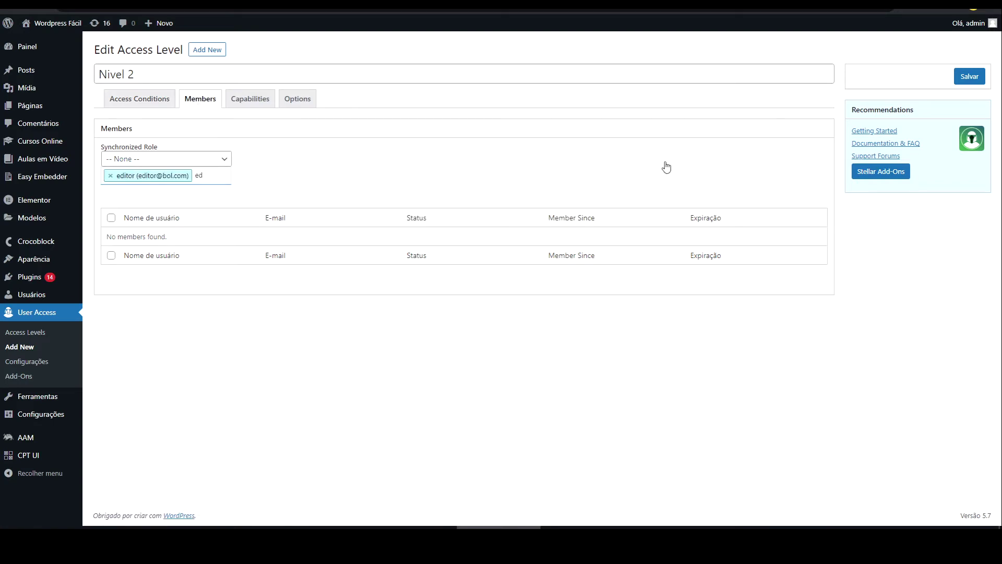
click(969, 76)
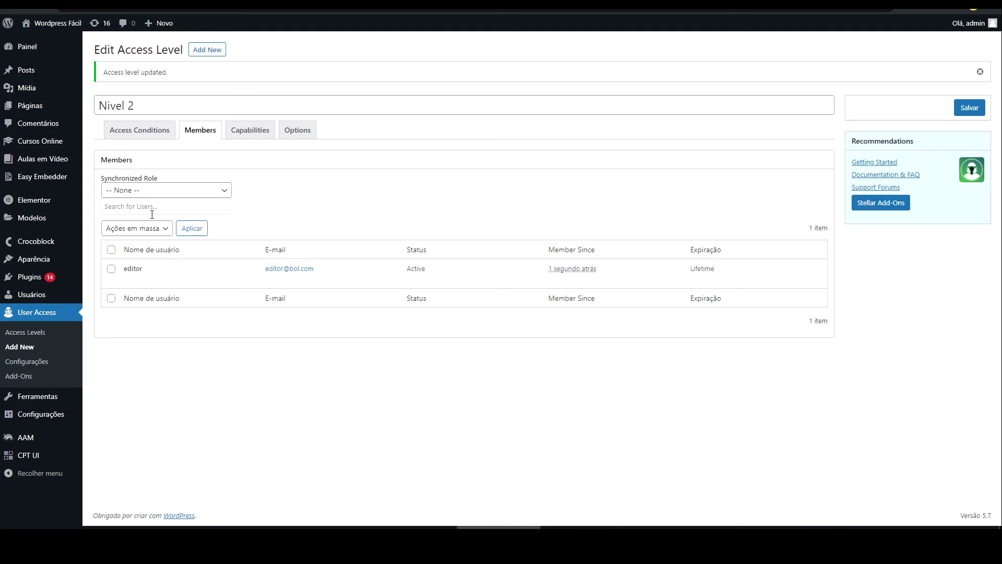
Step: Examine Nivel 2's synchronized role choices, its capability list and its options, including the level name
click(156, 191)
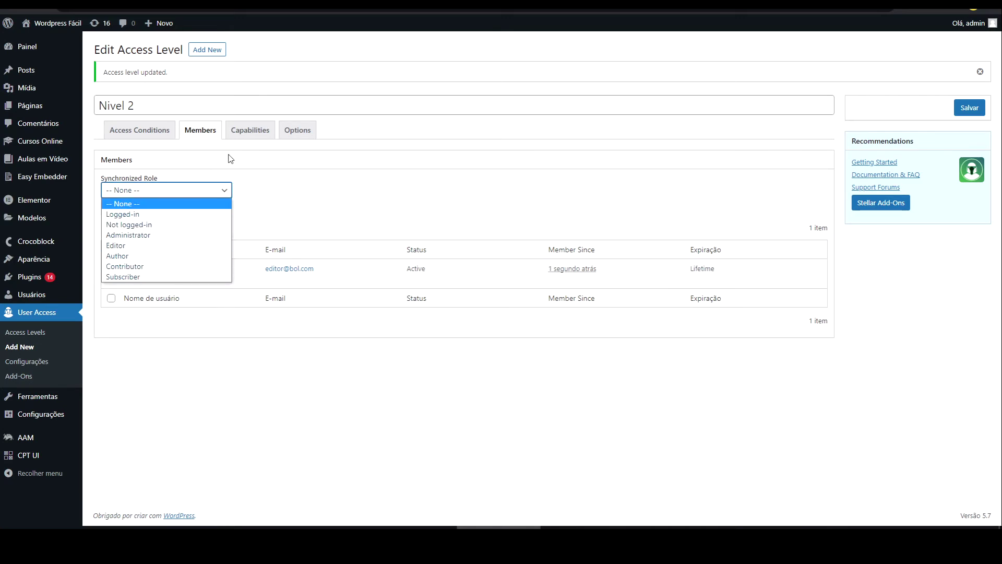
click(245, 131)
scroll(300, 365, down, 5)
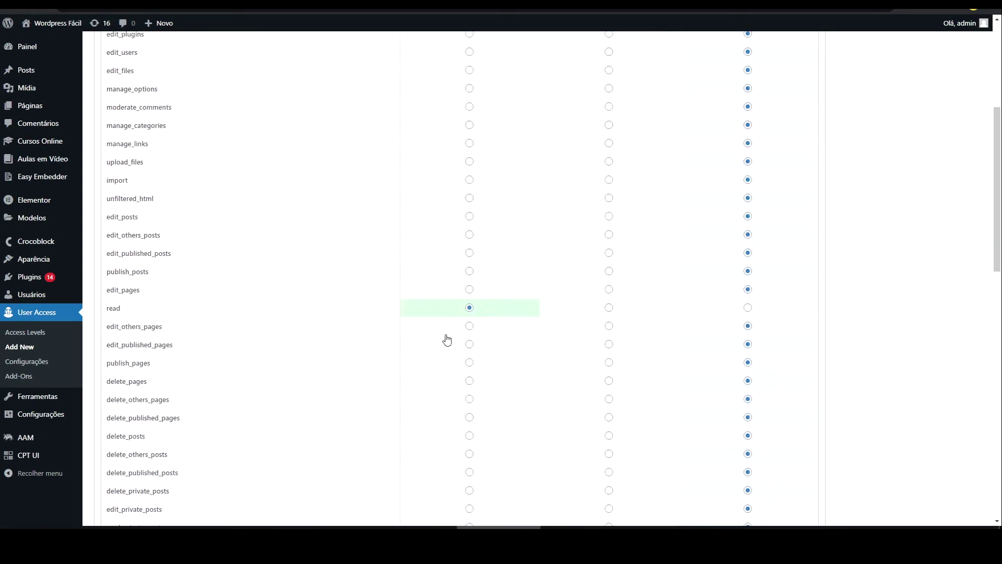
scroll(439, 327, up, 5)
click(305, 138)
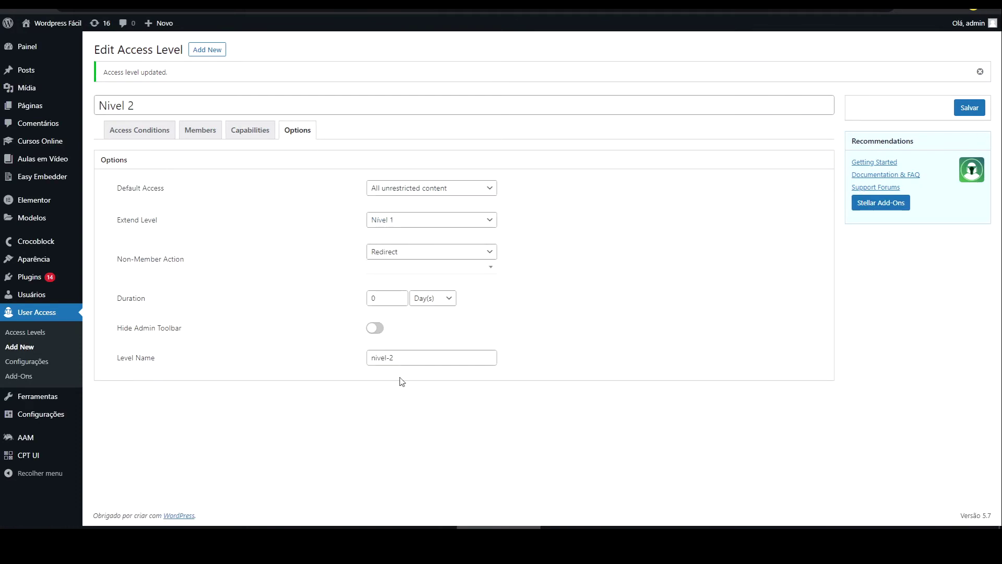
triple_click(393, 361)
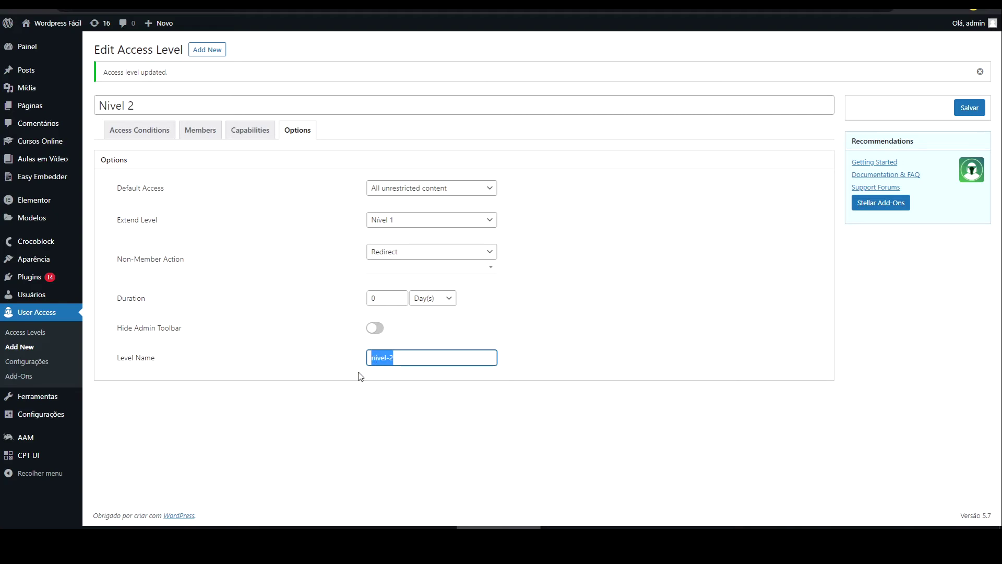
click(338, 392)
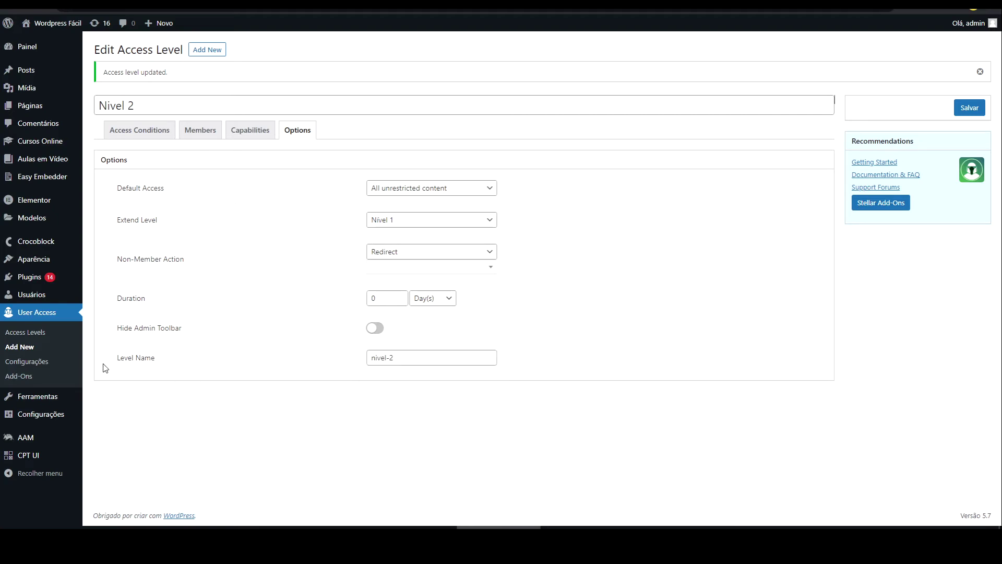
Step: Inspect the access conditions, members and capabilities of Nivel 3, and check the site's user list
click(17, 333)
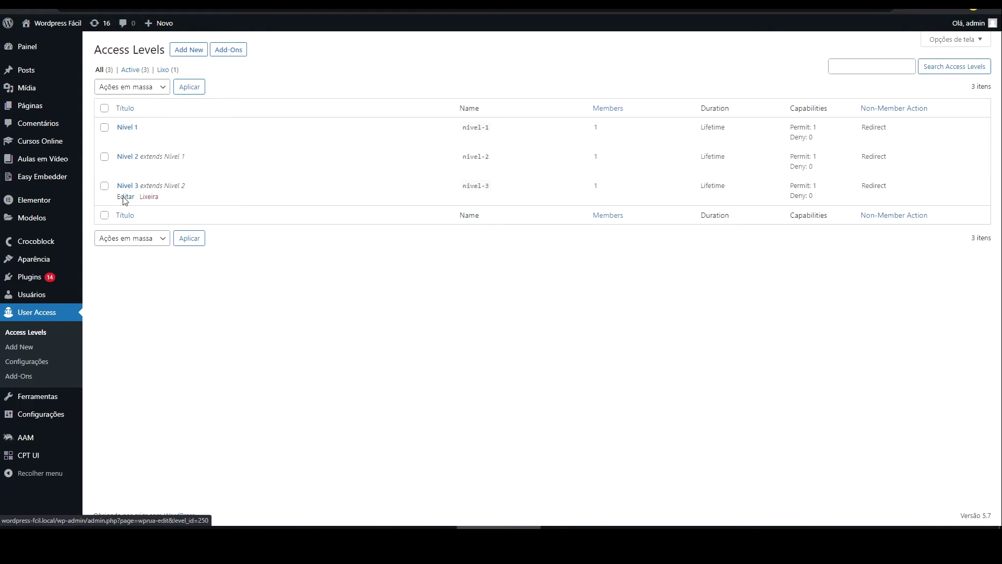
click(124, 197)
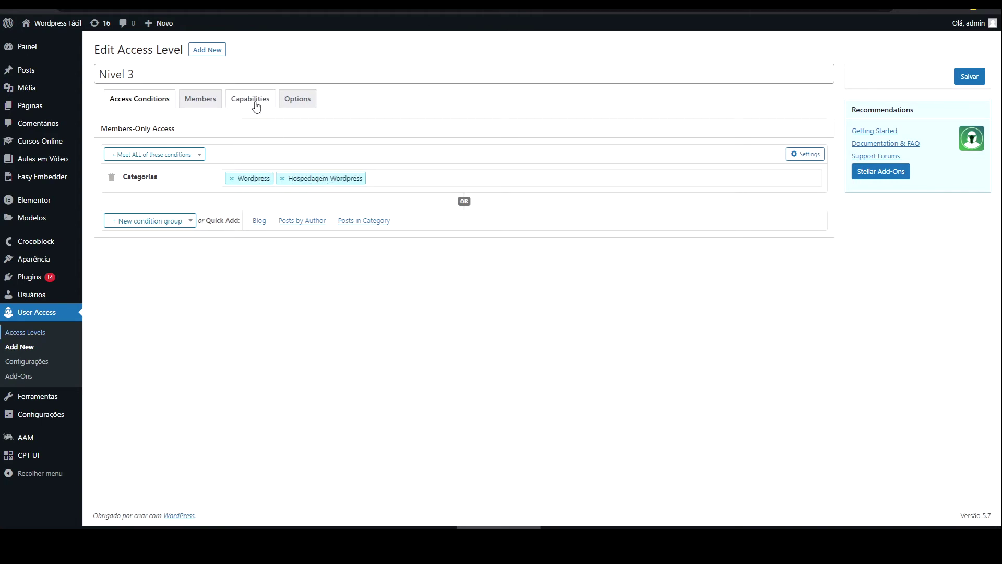
click(203, 107)
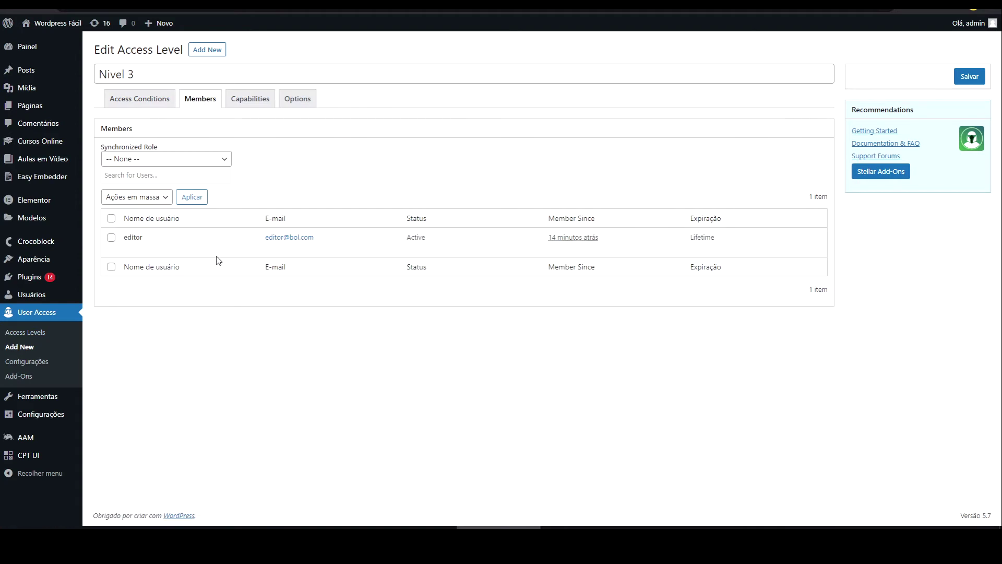
click(253, 104)
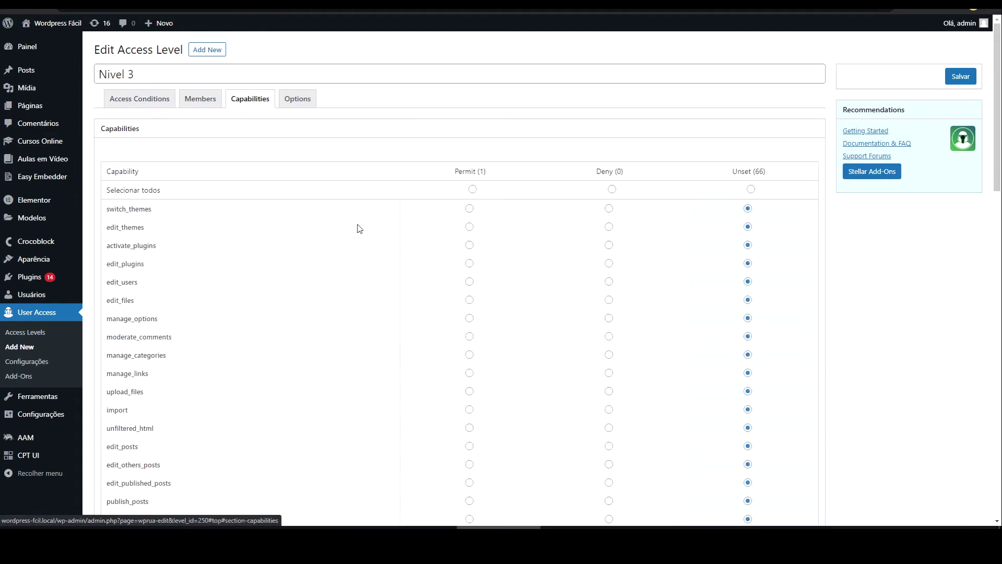
scroll(384, 249, down, 3)
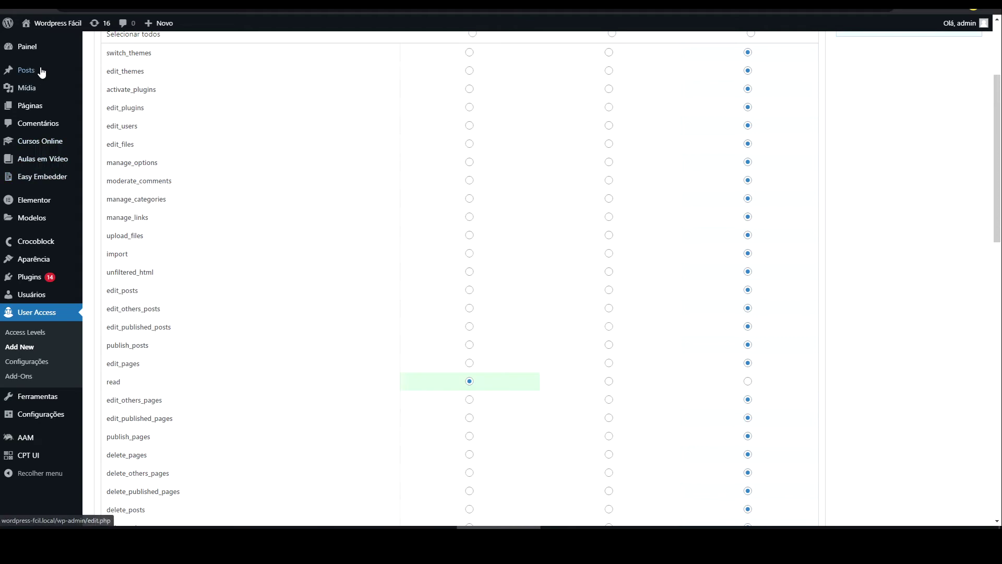
click(36, 302)
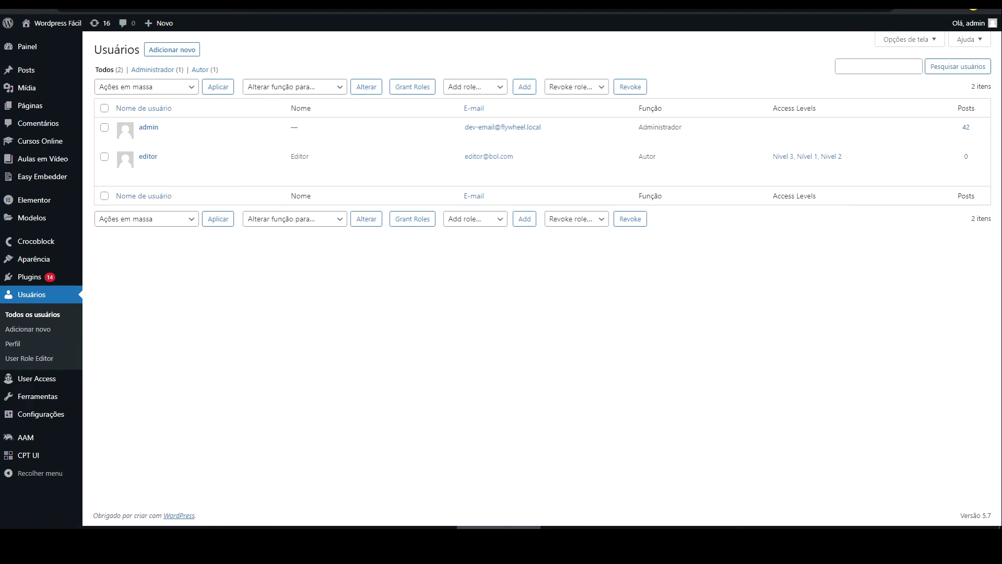
Step: Compare the Extend Level setting in the options of Nivel 2 and Nivel 3
click(299, 99)
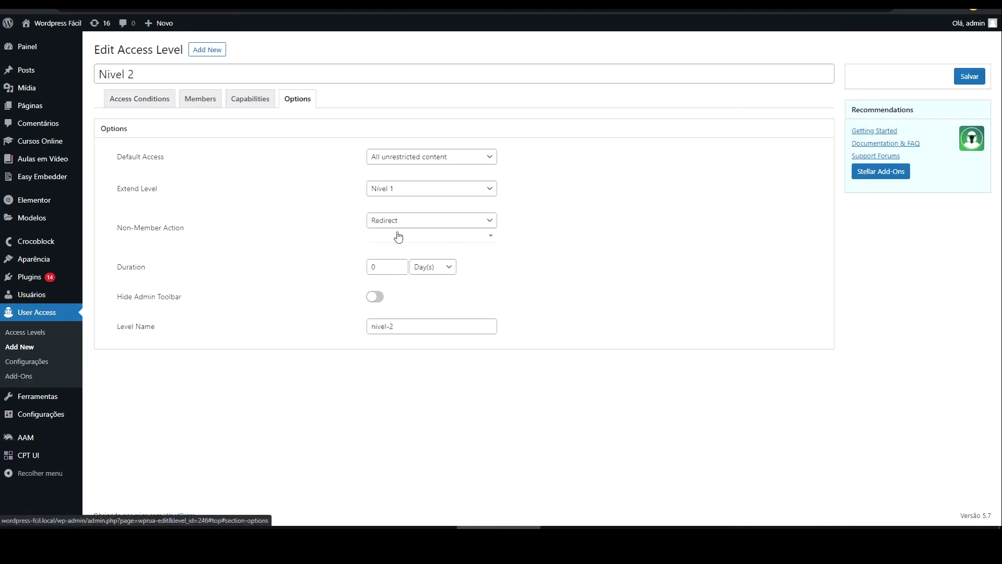
click(396, 189)
click(344, 183)
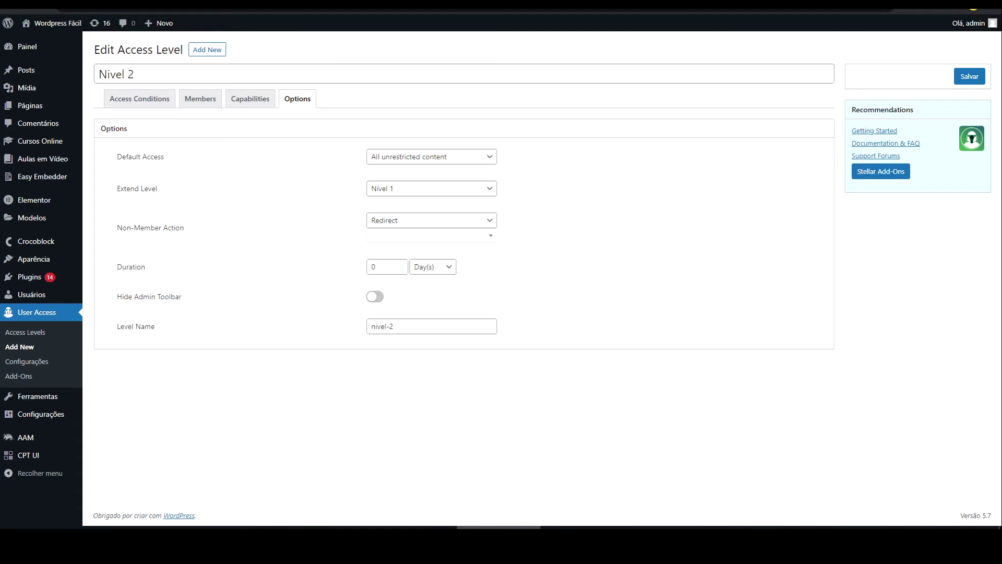
click(32, 331)
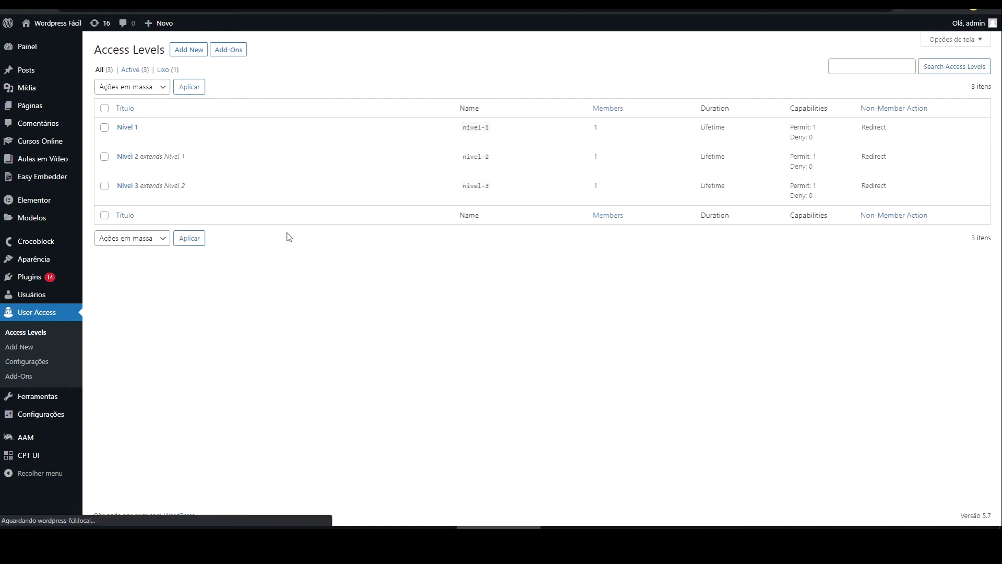
click(298, 98)
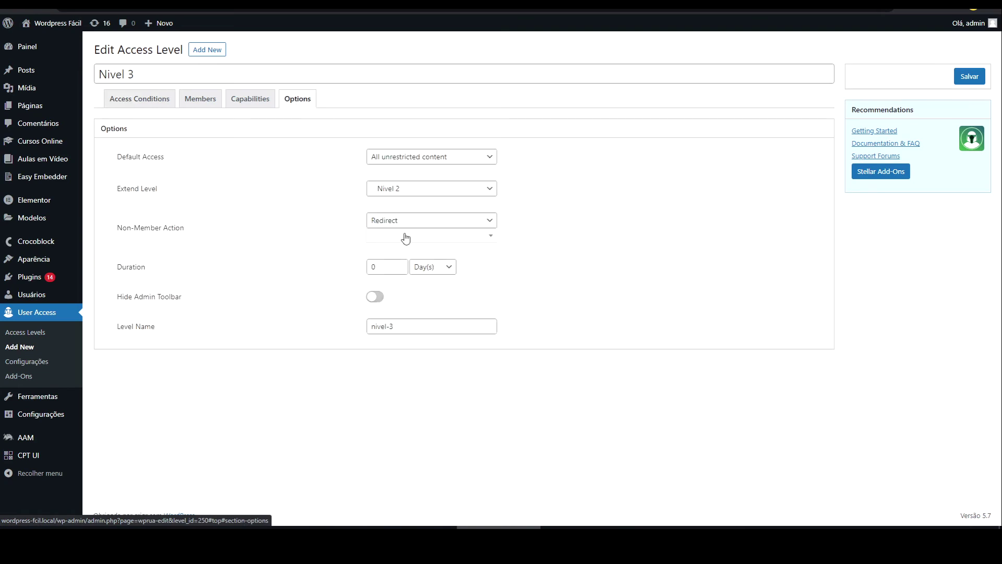
click(403, 188)
click(349, 205)
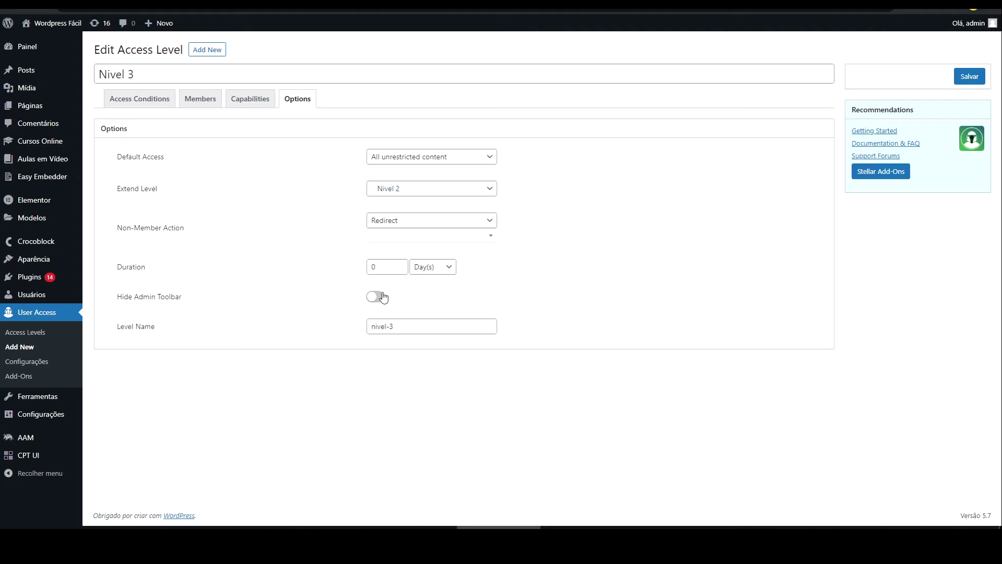
Step: Check the duration units available for Nivel 3 and enable Hide Admin Toolbar
click(434, 269)
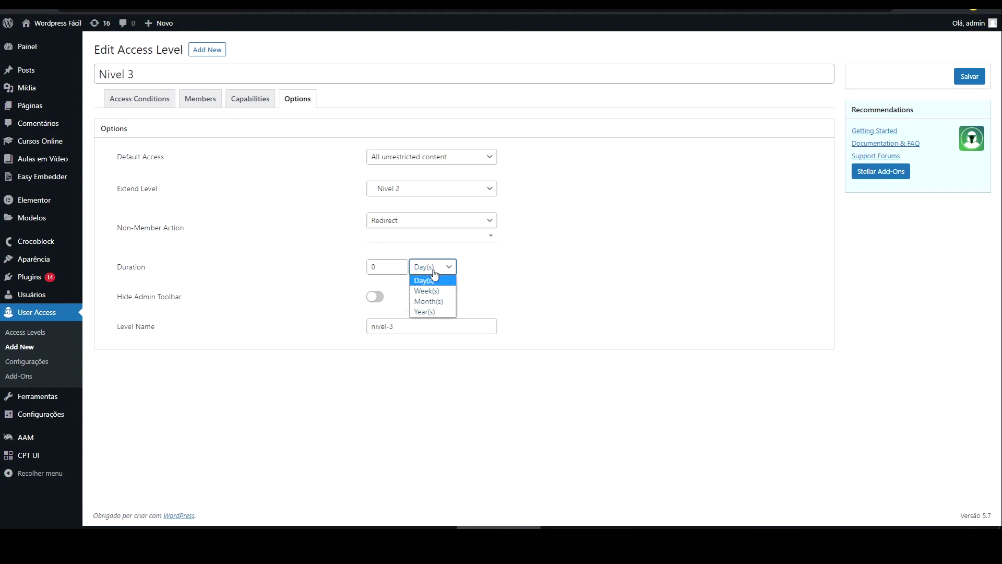
click(327, 315)
click(375, 296)
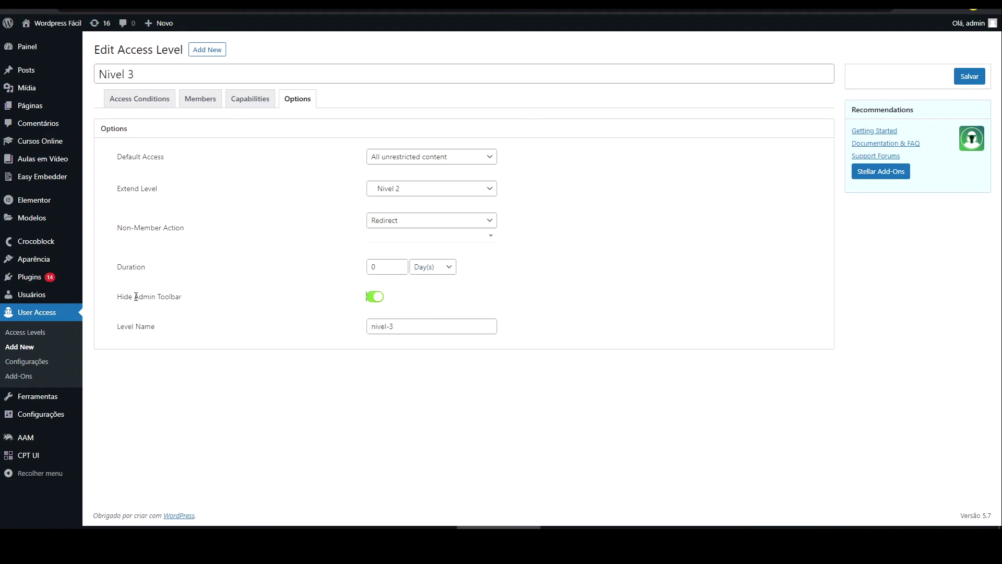
click(375, 299)
Step: Translate the Nivel 3 options page into Portuguese and review the default access choices
click(395, 158)
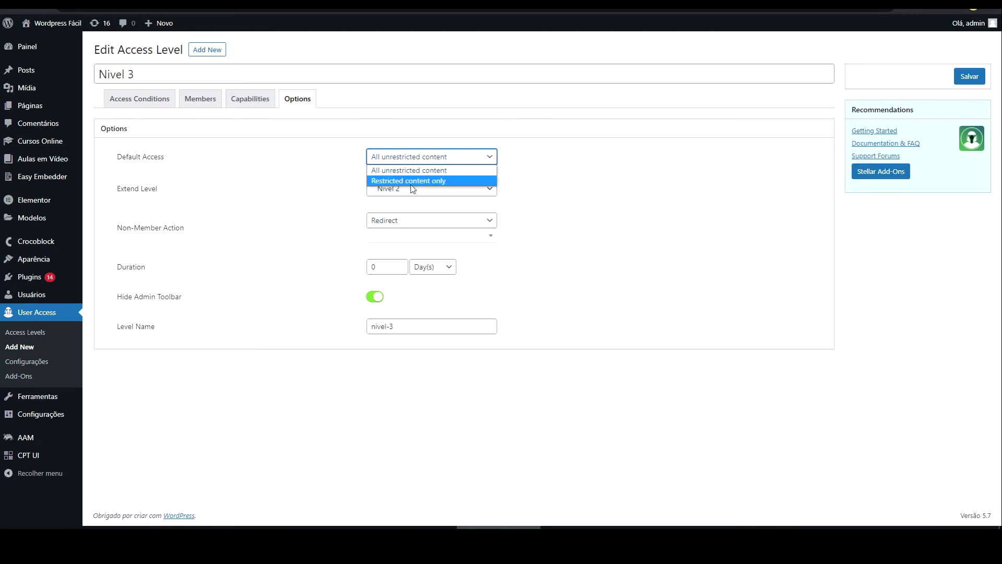
click(387, 99)
right_click(388, 98)
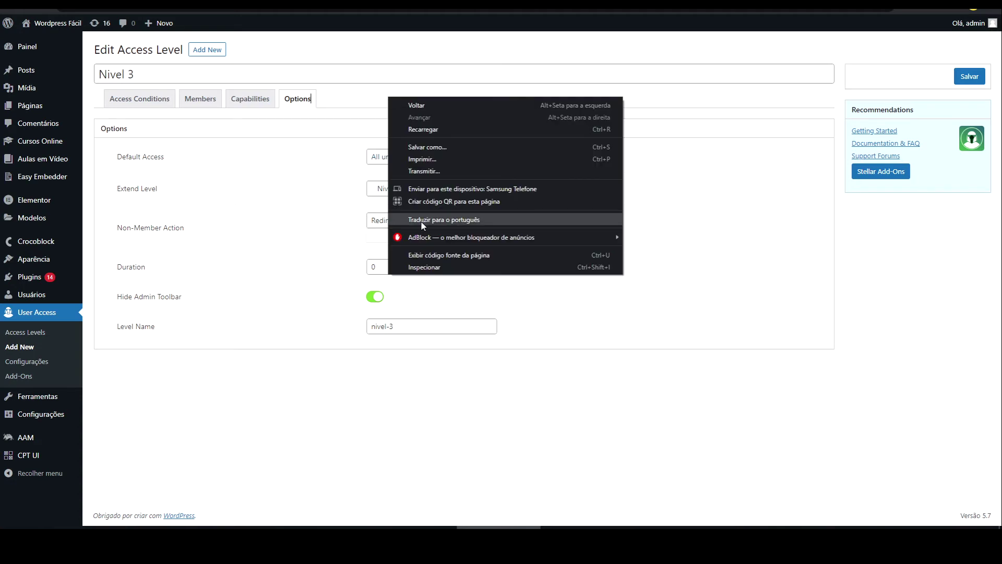
click(444, 219)
click(556, 160)
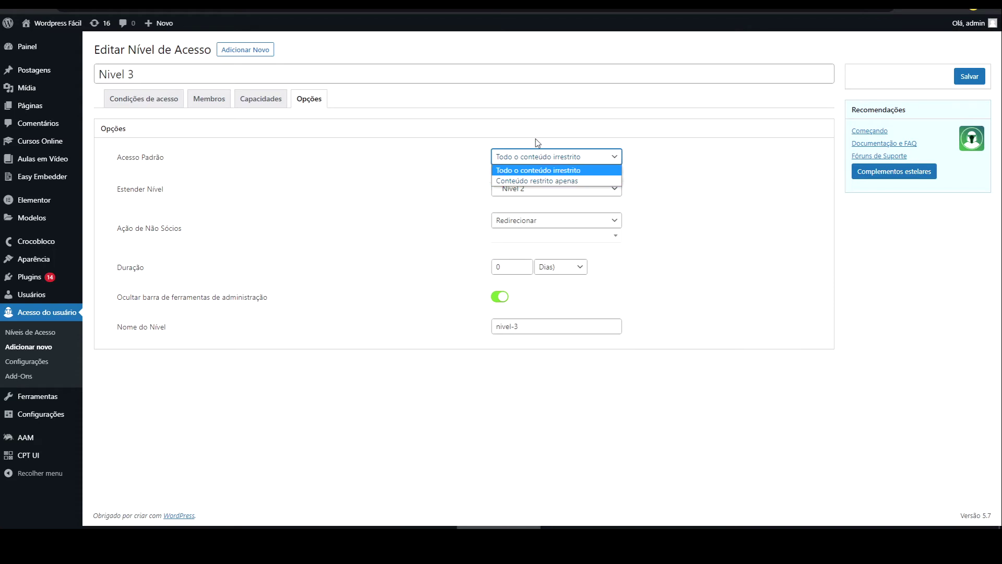
click(517, 114)
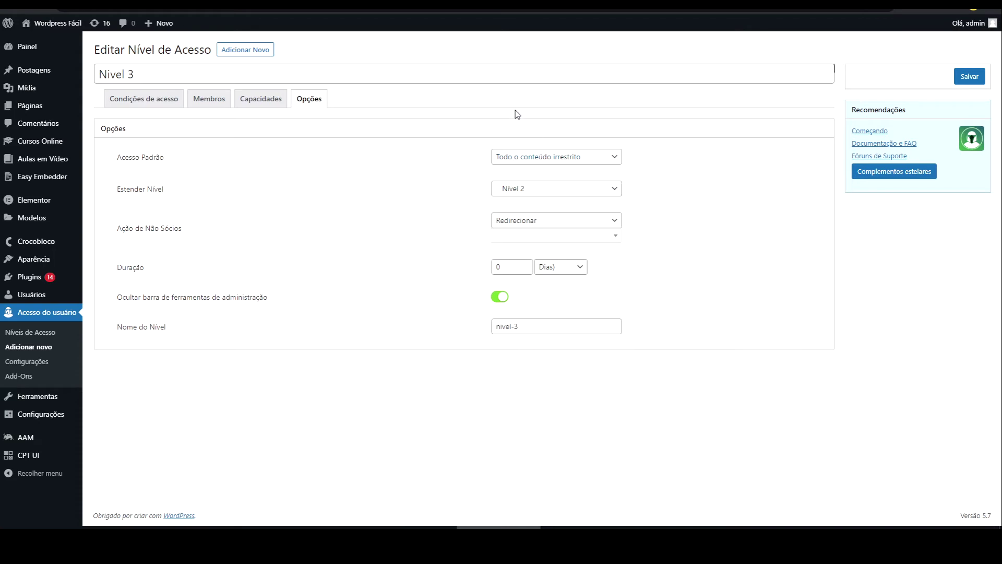
click(523, 162)
click(463, 122)
click(522, 159)
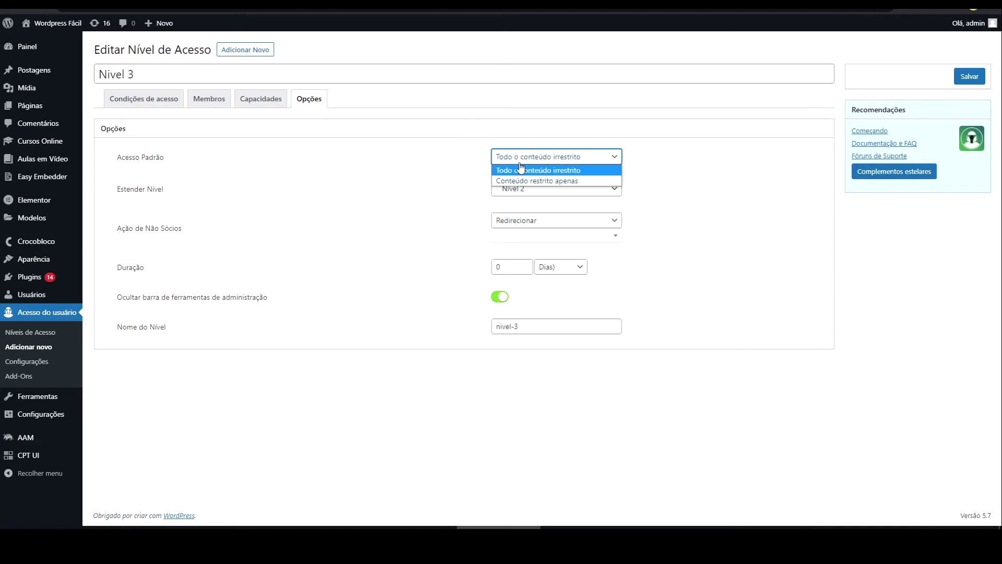
click(481, 151)
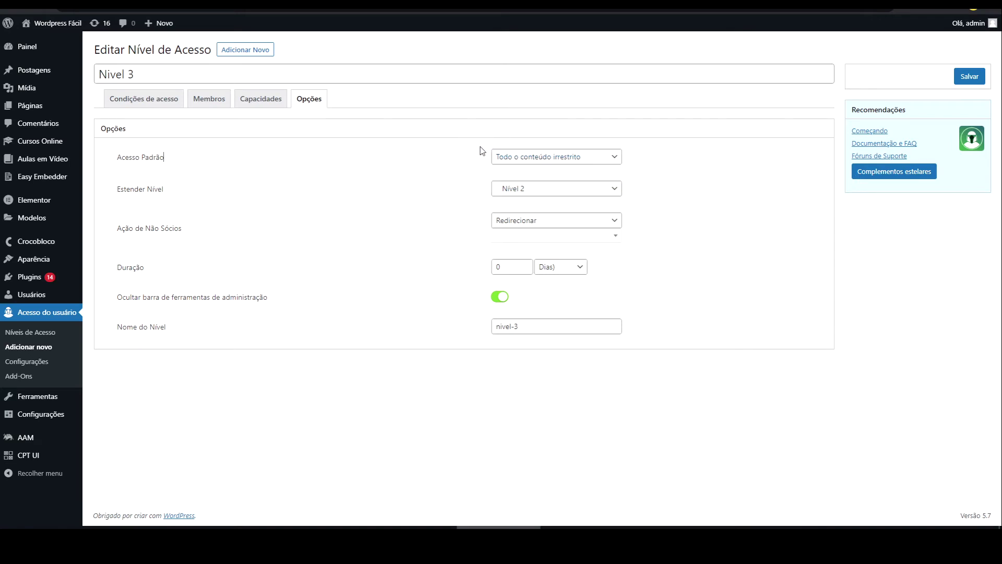
Step: Review the non-member action choices and the redirect target field for Nivel 3
click(527, 224)
click(461, 214)
click(594, 238)
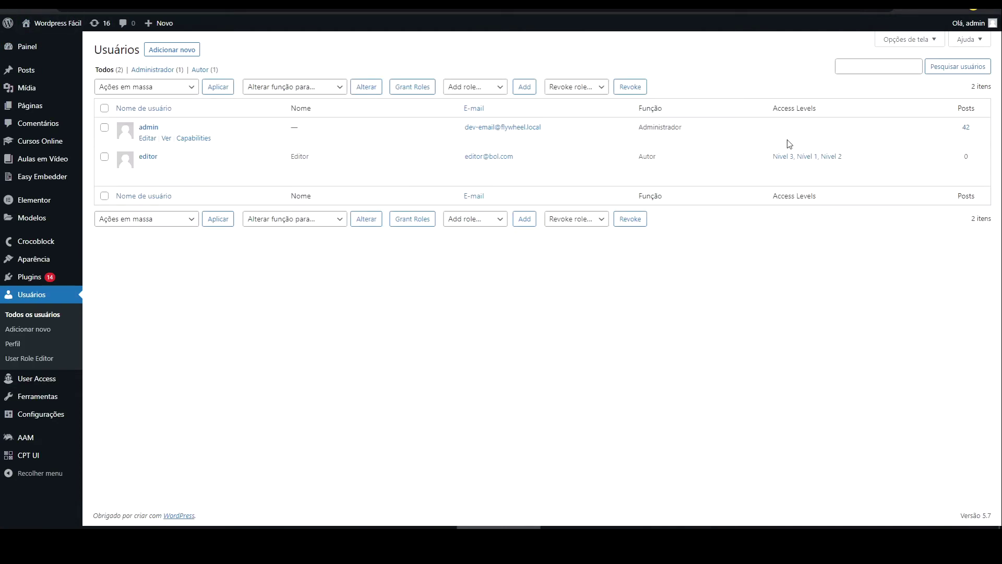
Step: Hide the E-mail, Função and Posts columns in the users list, keeping Access Levels displayed
click(883, 39)
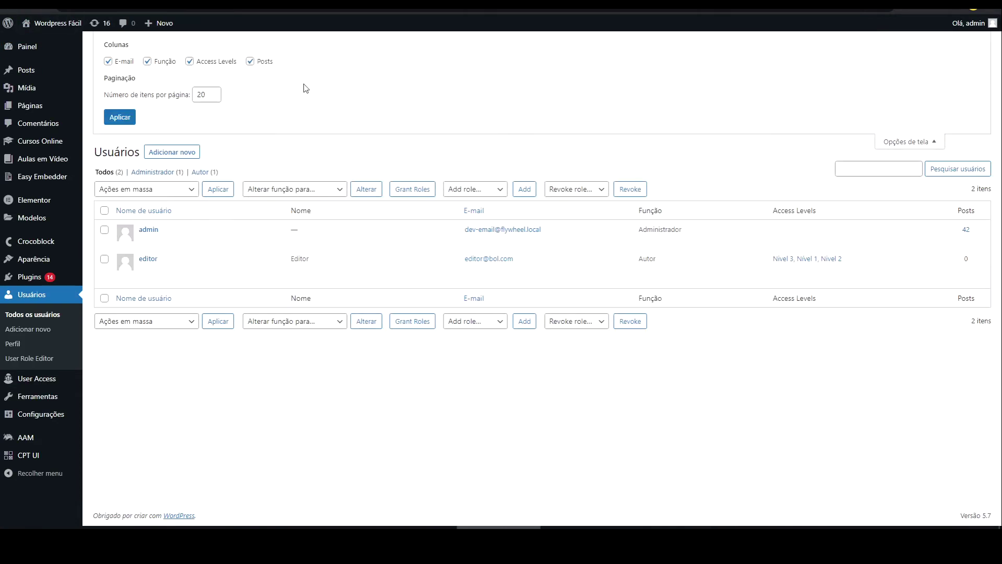
click(147, 61)
click(108, 61)
click(251, 62)
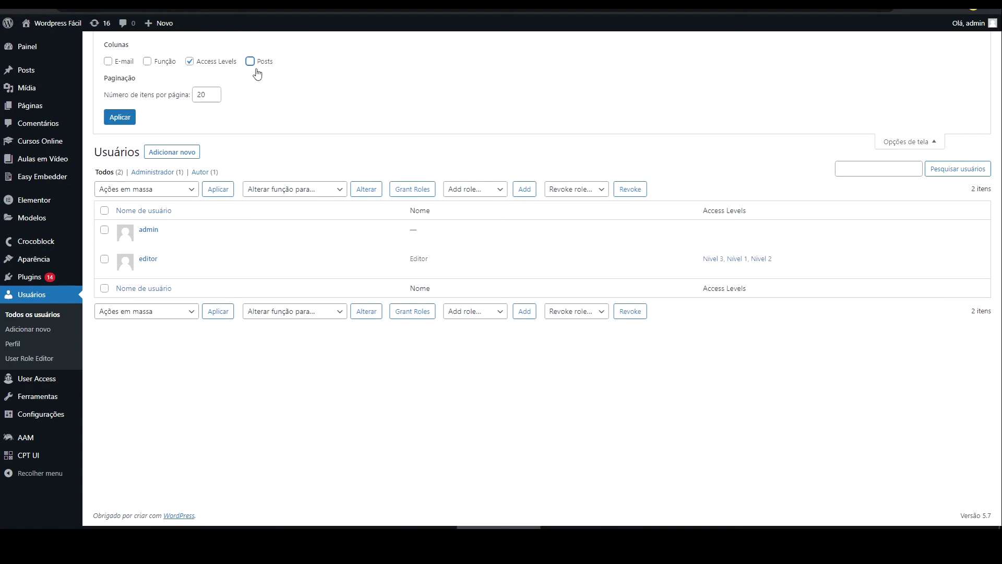
click(918, 142)
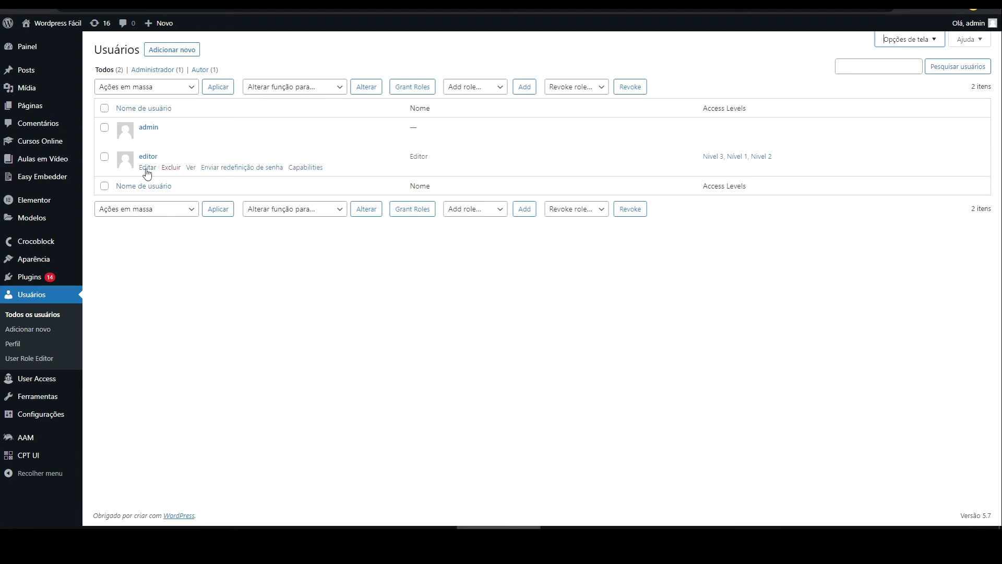
Step: Remove Nivel 3 and Nivel 2 from the editor user's access levels and update the user
click(146, 168)
scroll(150, 236, down, 12)
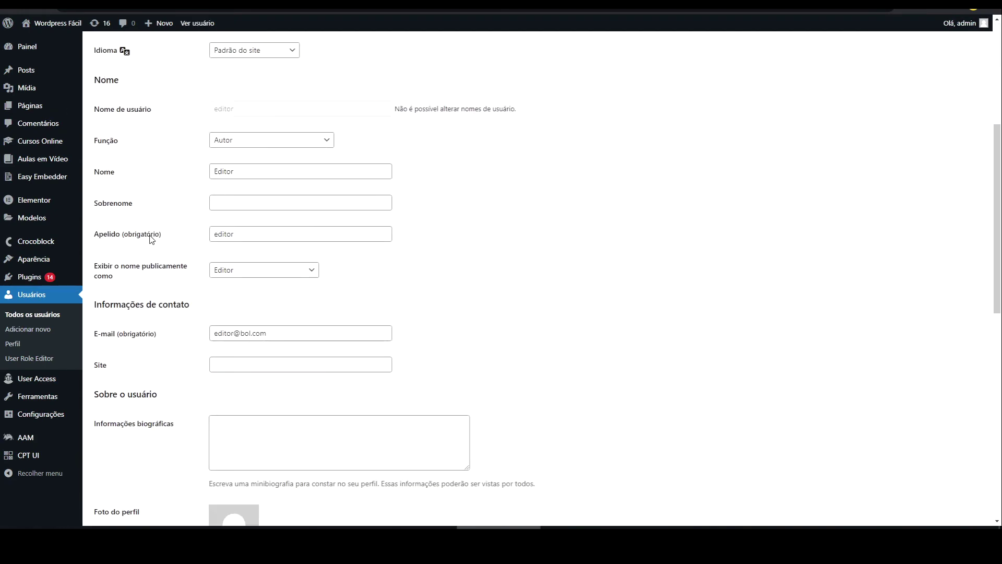
scroll(151, 239, down, 4)
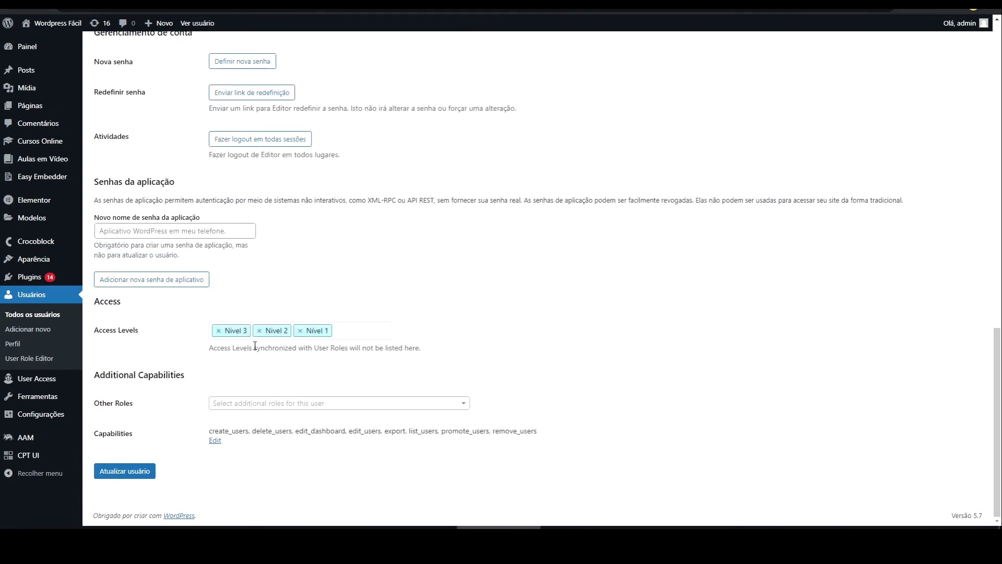
click(218, 331)
click(218, 331)
click(190, 327)
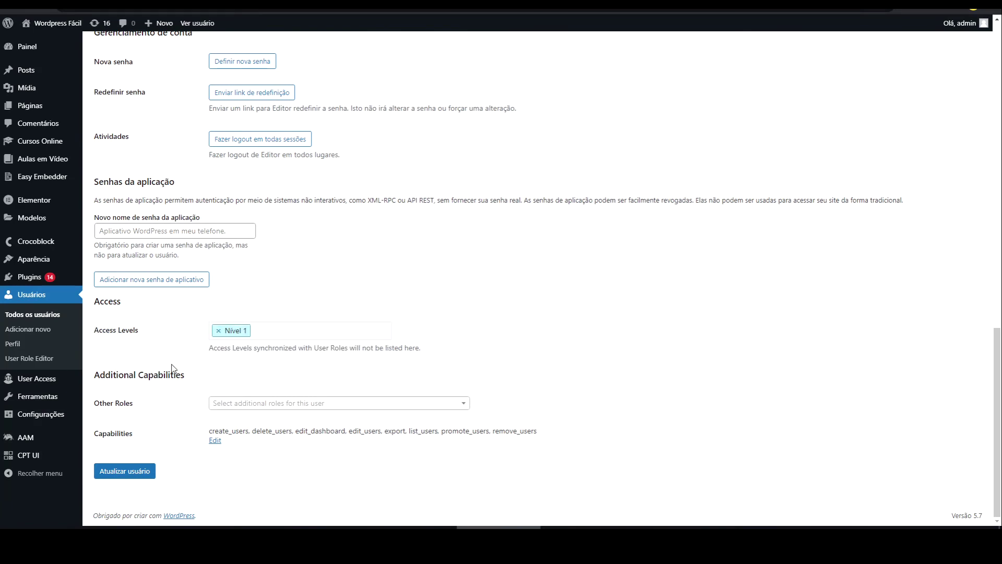
click(131, 476)
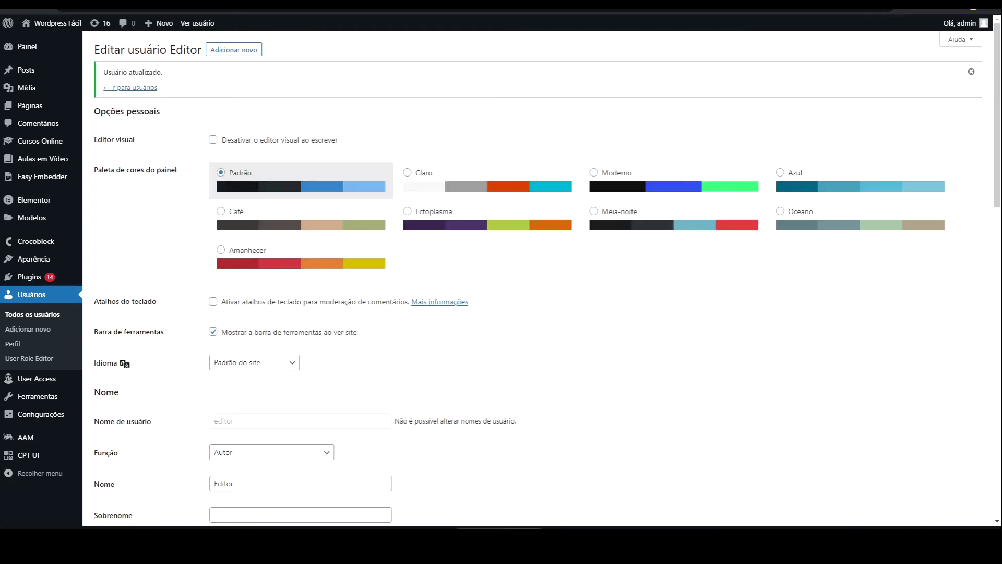
Step: Switch to the Jet Grid Builder page viewed as Editor, reload it and examine the Nivel 1, Nivel 2 and Nivel 3 sections
key(alt+Tab)
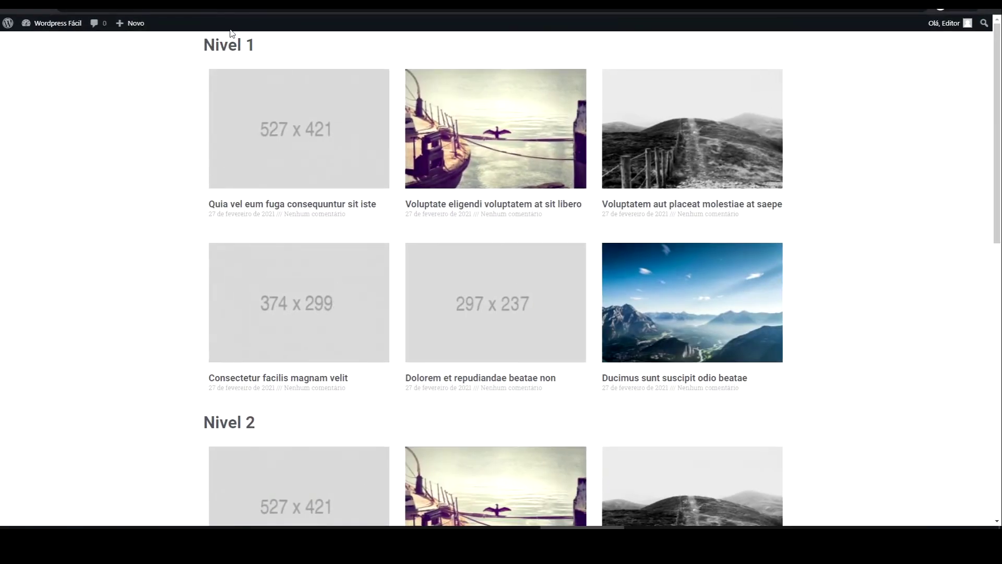
mouse_move(940, 26)
key(F5)
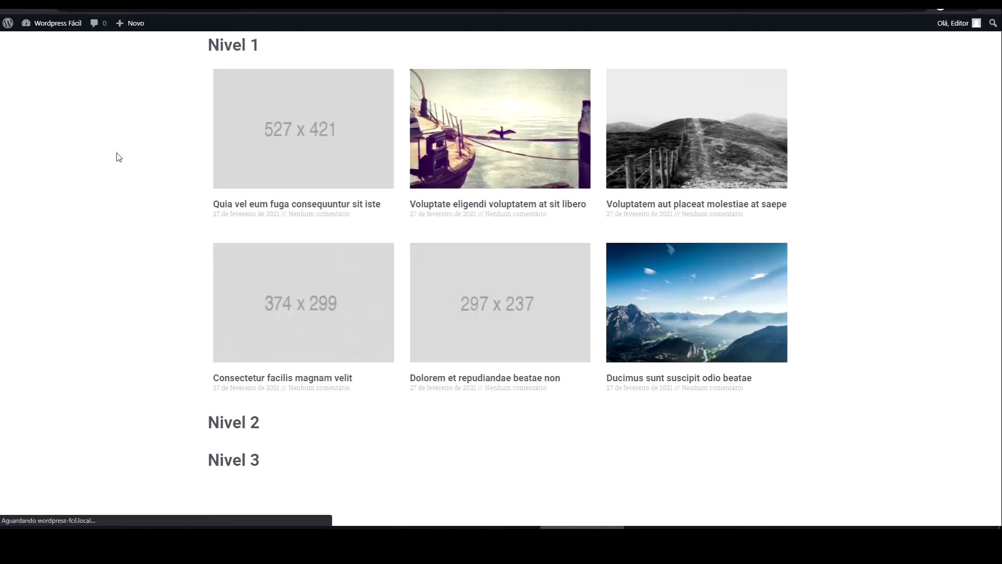
drag(216, 49, 304, 47)
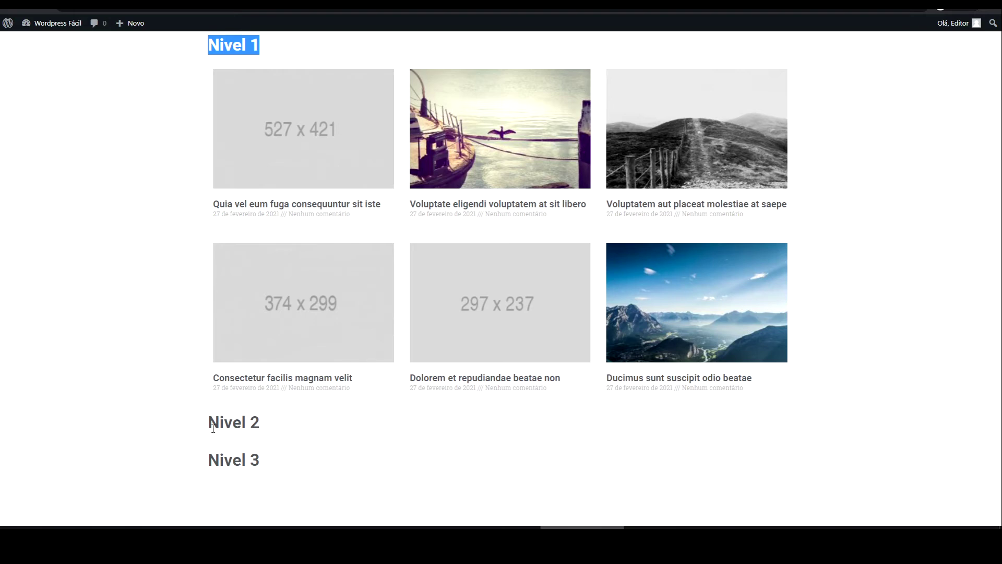
drag(210, 421, 267, 429)
drag(261, 463, 198, 469)
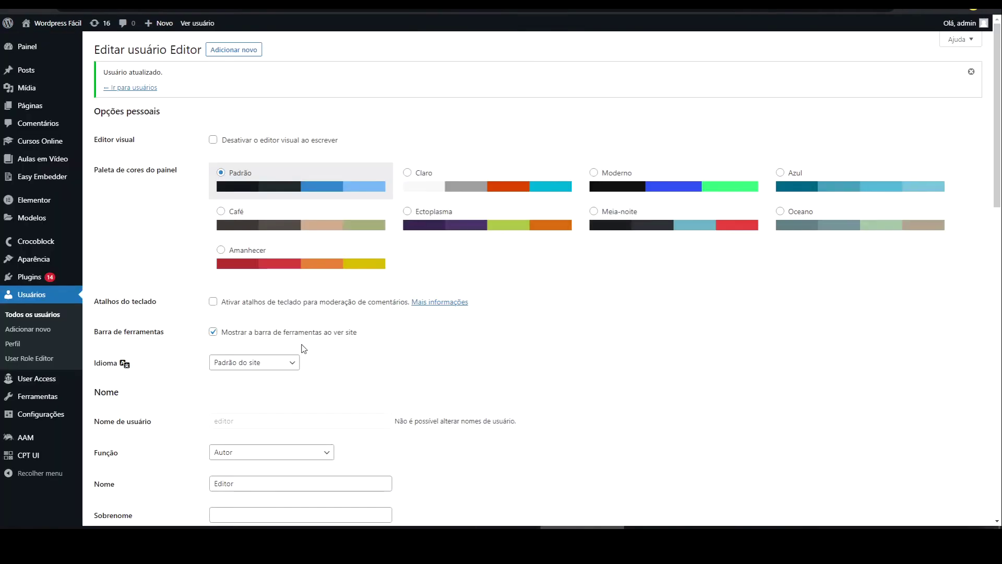
Step: Review the access levels available for the editor user and the Extend Level setting of Nivel 3
scroll(299, 346, down, 12)
scroll(302, 349, down, 4)
click(256, 331)
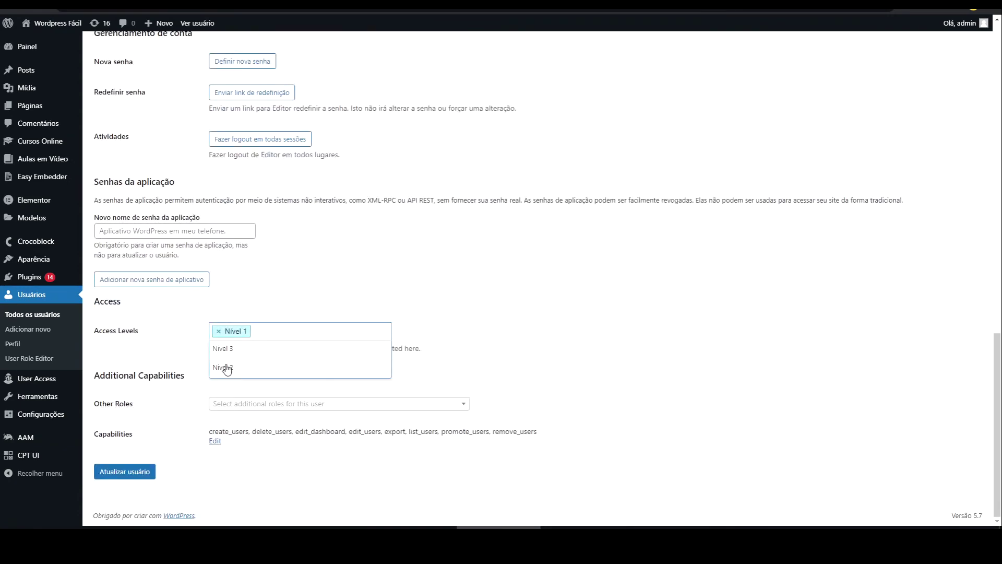
click(292, 282)
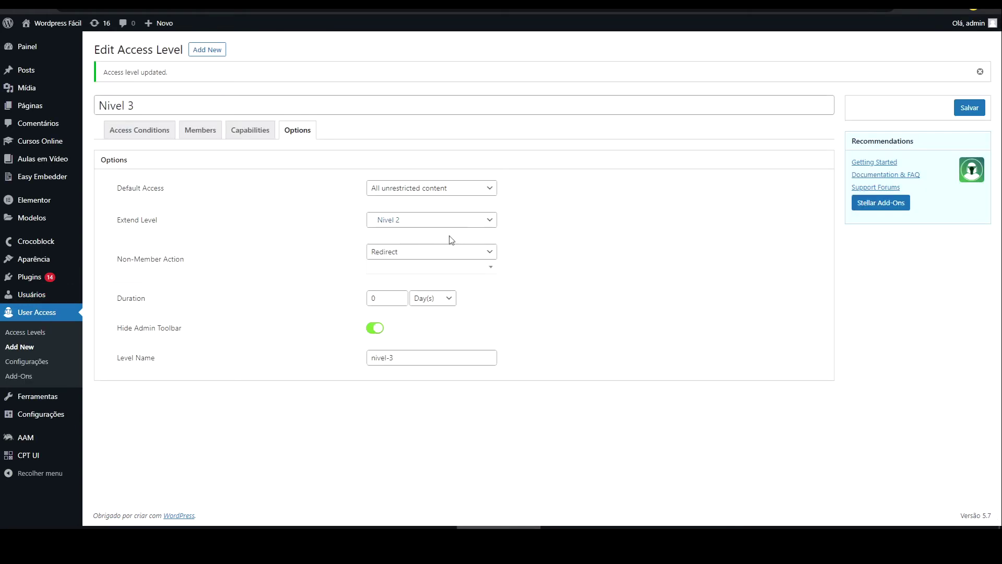
click(424, 222)
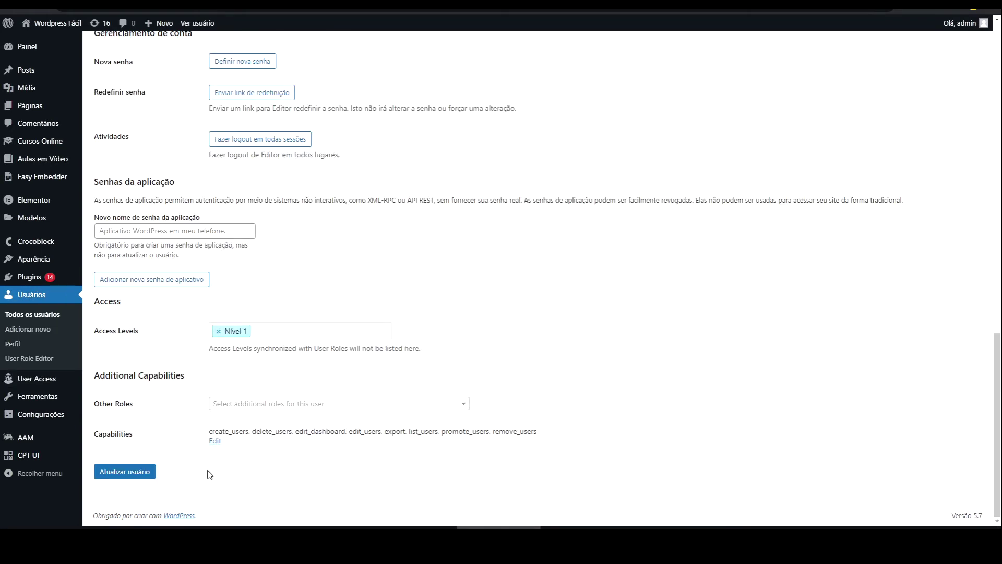
Step: Replace Nível 1 with Nivel 2 in the editor user's access levels and update the user
click(279, 336)
click(228, 359)
click(212, 314)
click(259, 331)
click(160, 339)
click(122, 472)
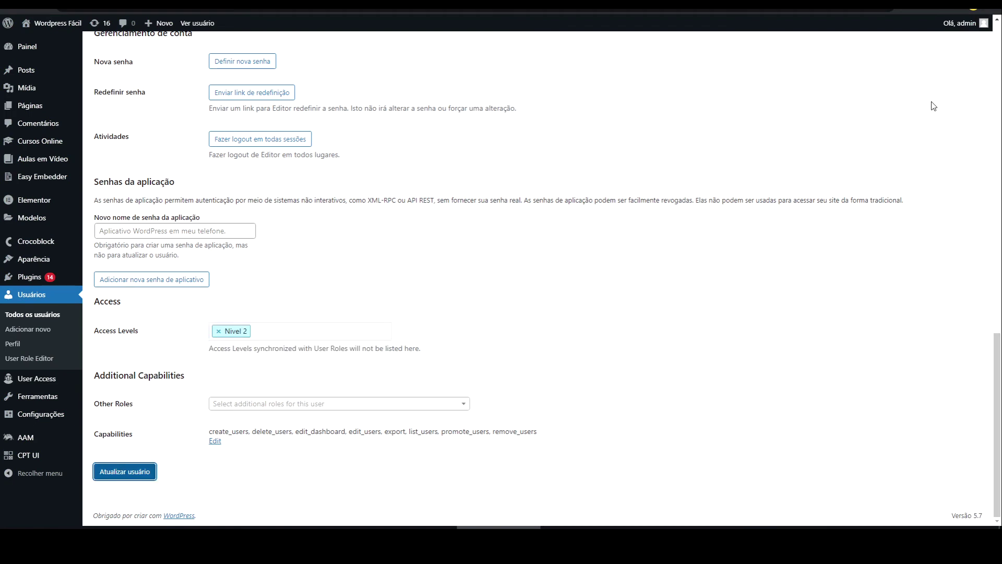
Step: Return to the Jet Grid Builder page viewed as Editor and examine the posts under each level heading
key(alt+Tab)
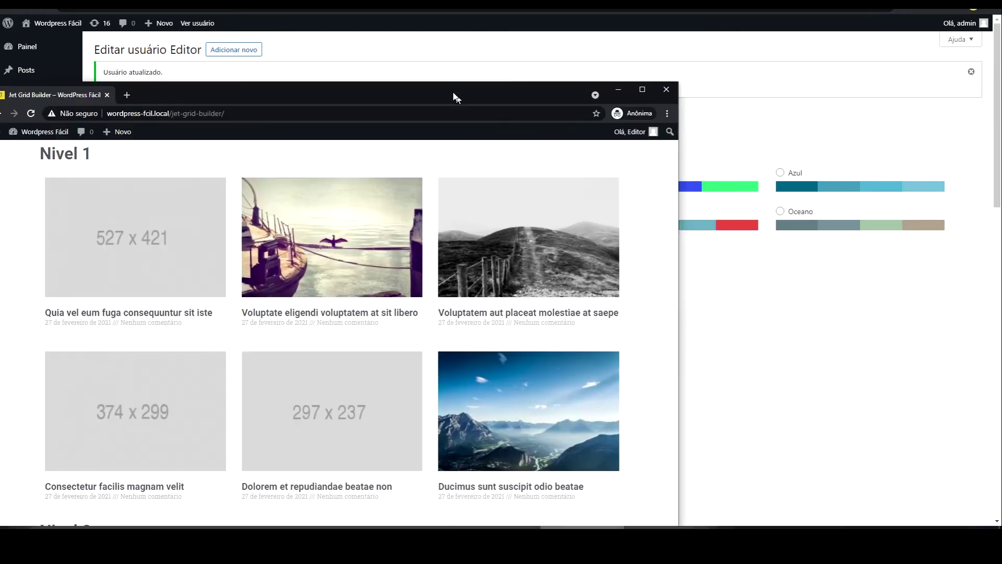
double_click(453, 97)
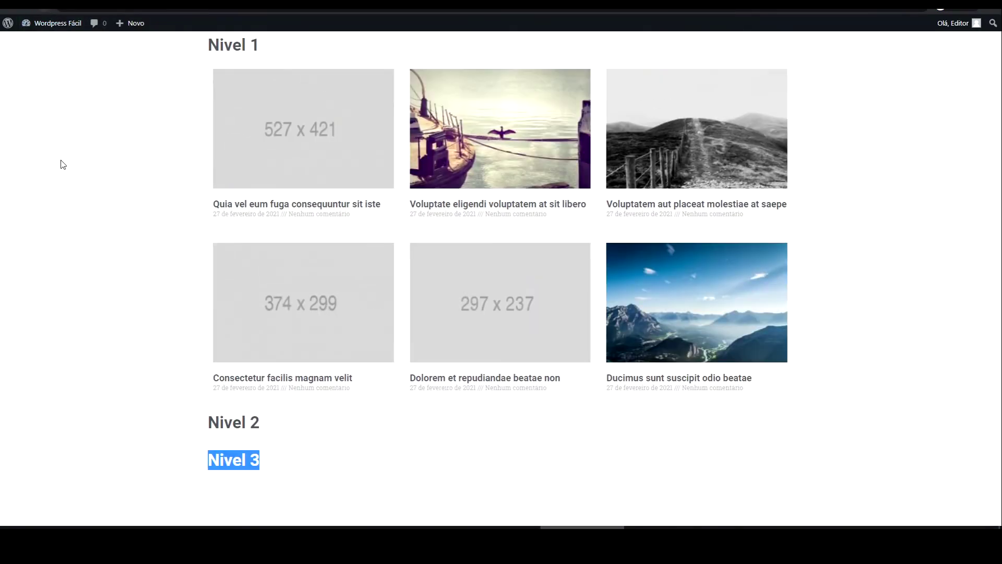
scroll(198, 246, down, 3)
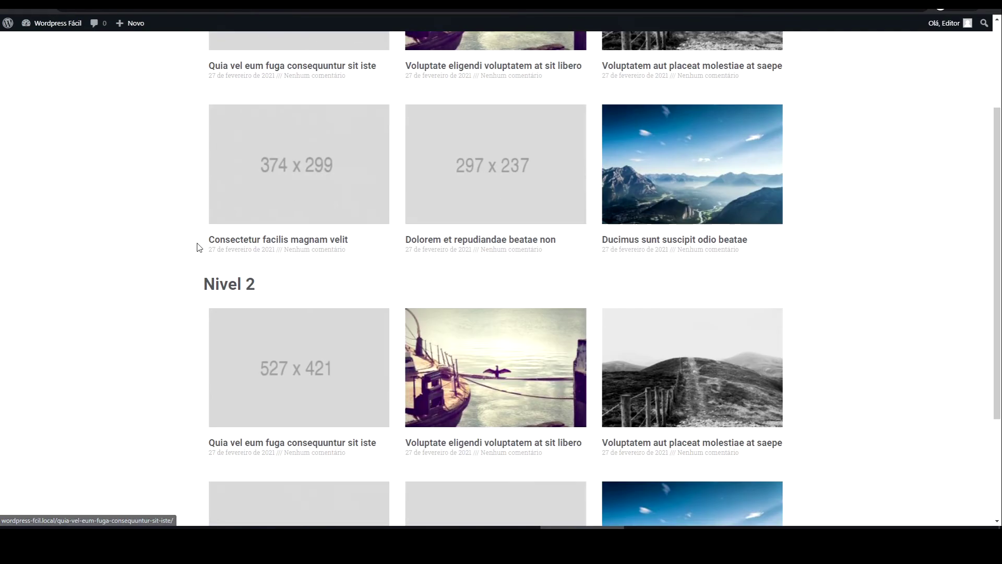
scroll(253, 246, down, 3)
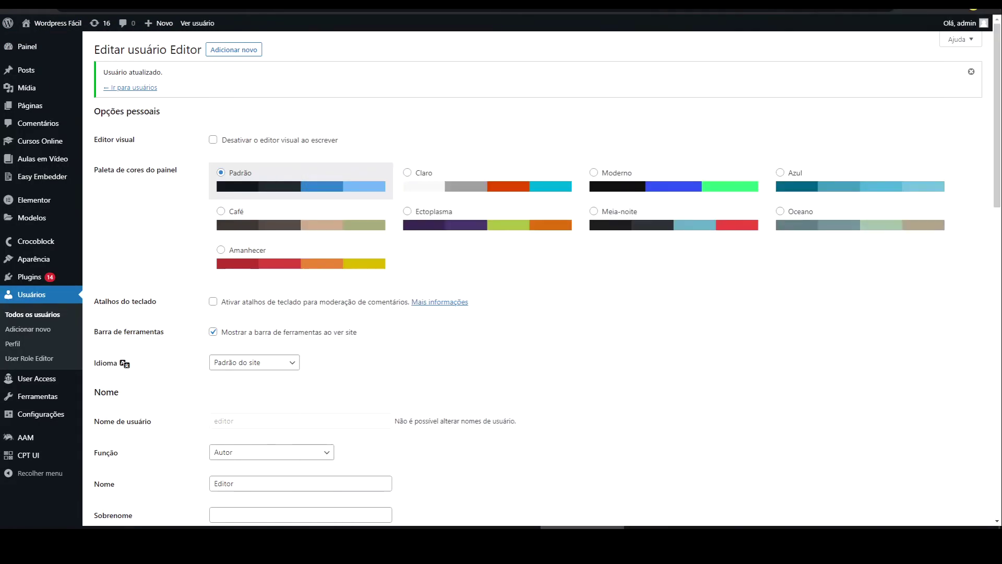
Step: Replace Nivel 2 with Nivel 3 in the editor user's access levels, and check the Extend Level choices of Nivel 3
scroll(223, 207, down, 12)
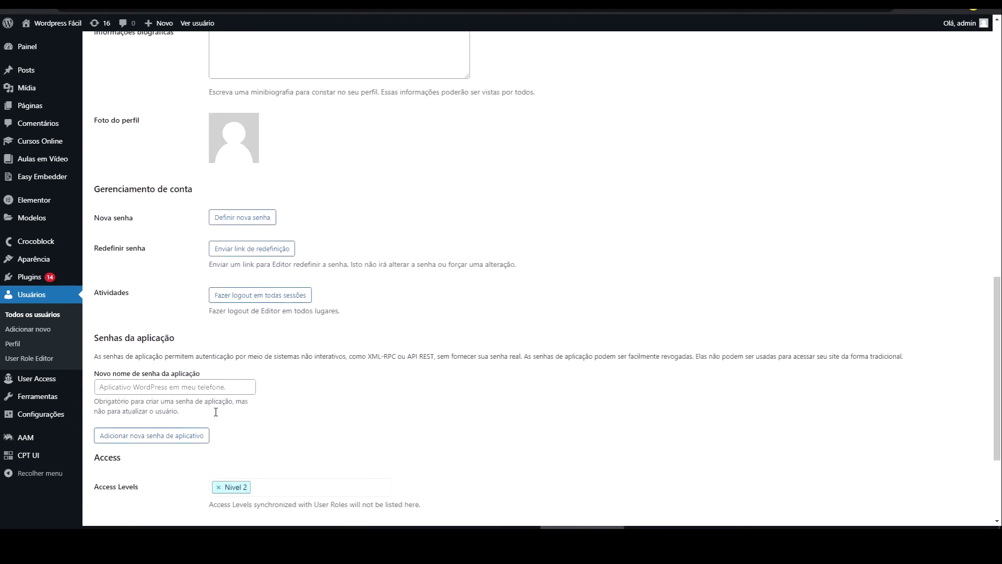
scroll(216, 412, down, 3)
click(223, 338)
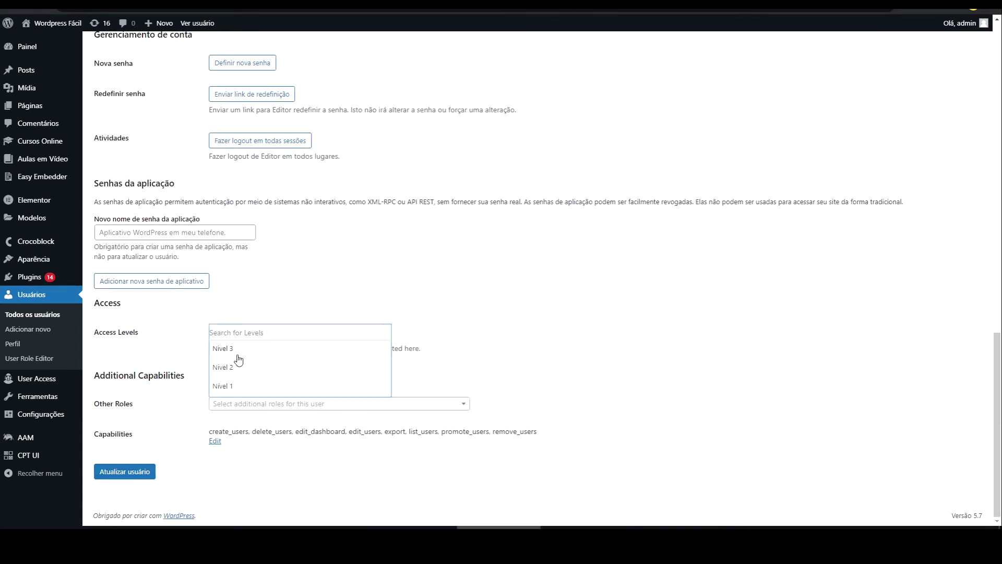
click(240, 347)
click(209, 353)
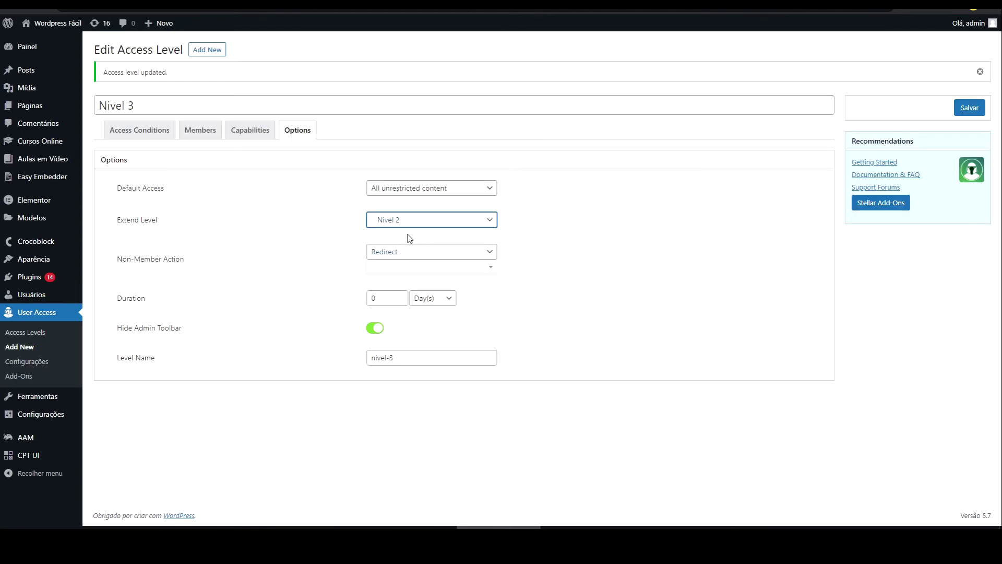
click(410, 221)
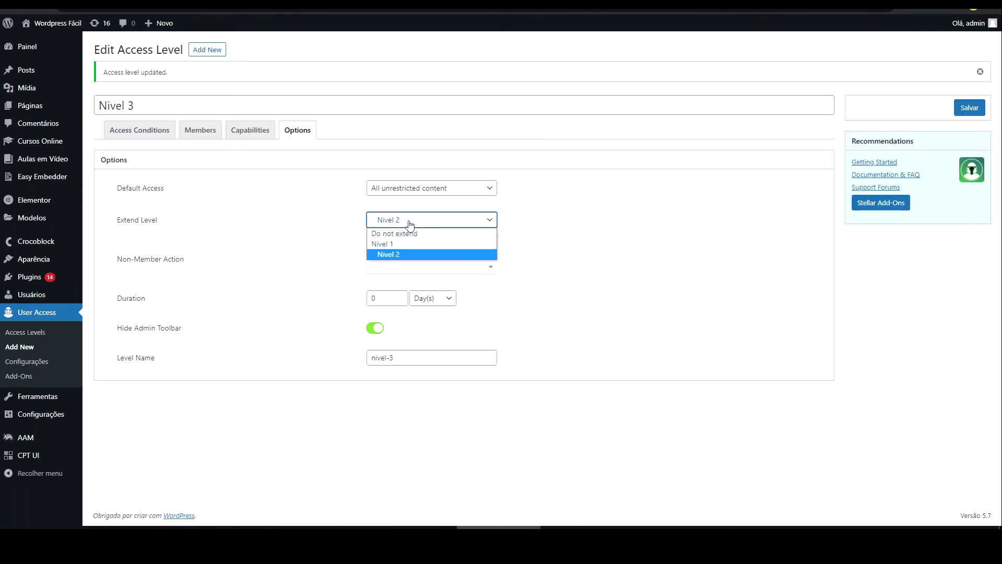
key(Escape)
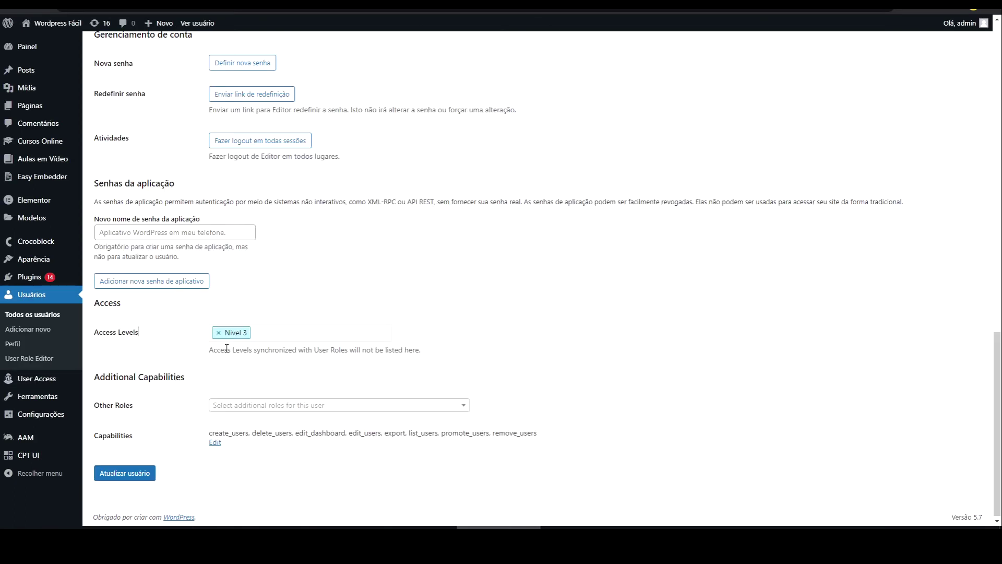
Step: Try adding Nivel 2 and Nível 1 alongside Nivel 3 in the editor user's access levels, and remove both
click(267, 336)
click(259, 348)
key(Escape)
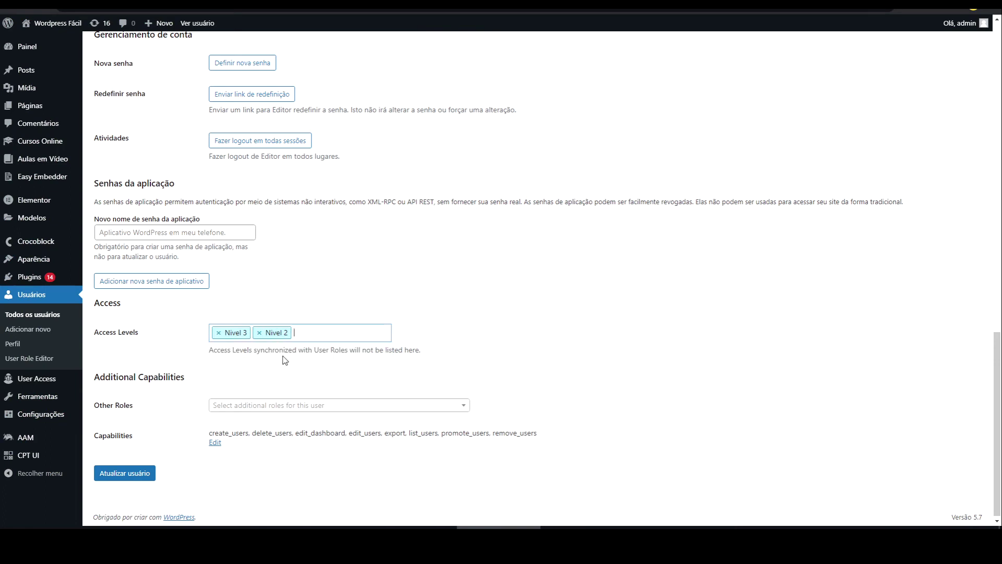
click(317, 330)
click(264, 349)
click(300, 334)
click(260, 333)
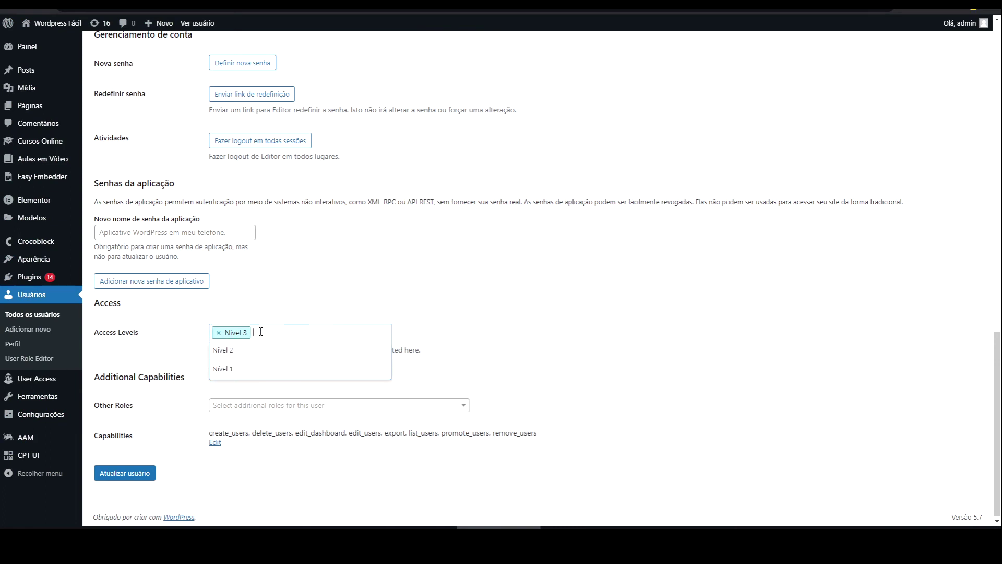
click(174, 322)
Step: Update the editor user, and reload the Jet Grid Builder page as Editor to examine the posts under all three levels
click(132, 473)
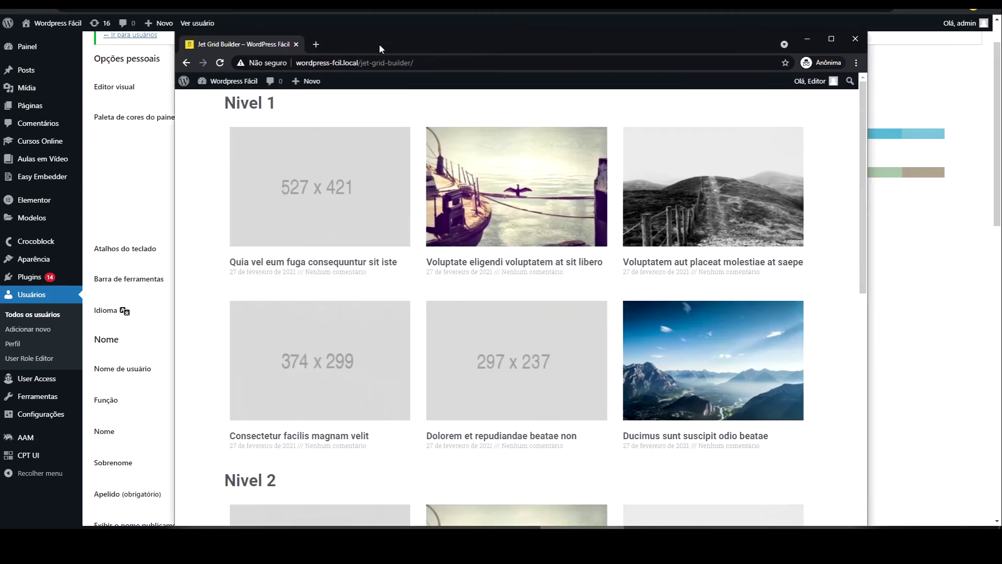
double_click(379, 44)
scroll(132, 210, down, 1)
scroll(132, 209, up, 1)
key(F5)
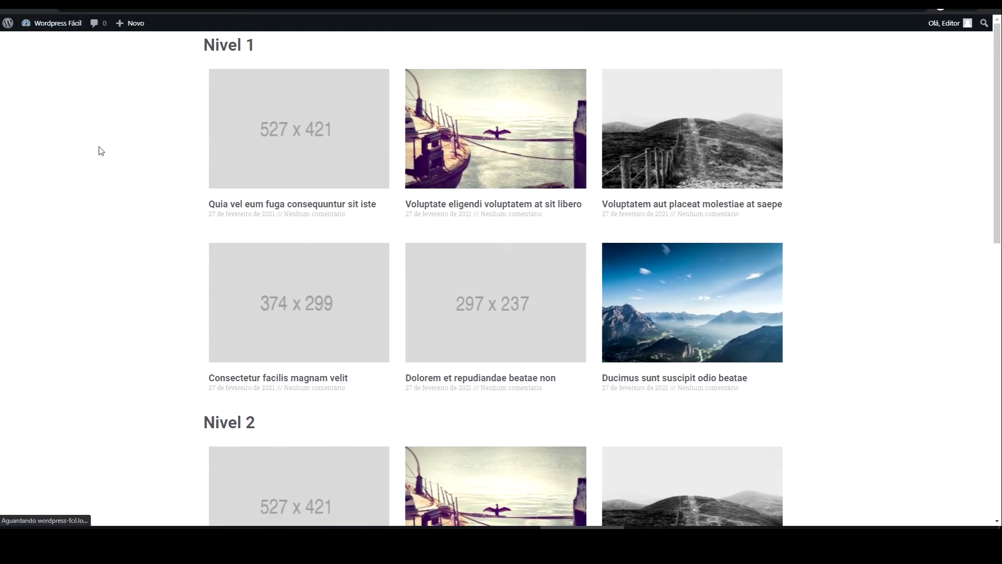
scroll(186, 272, down, 5)
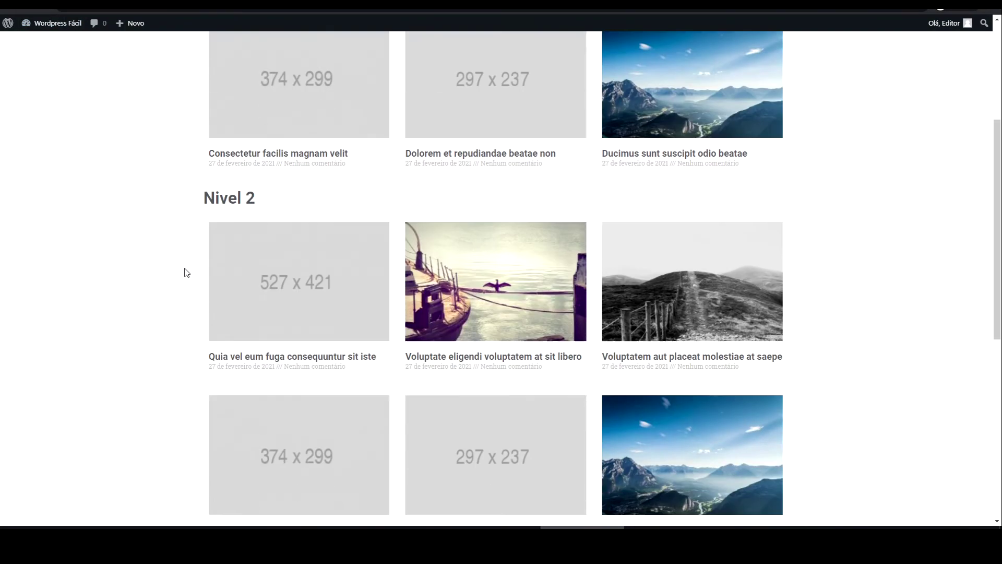
scroll(186, 272, down, 8)
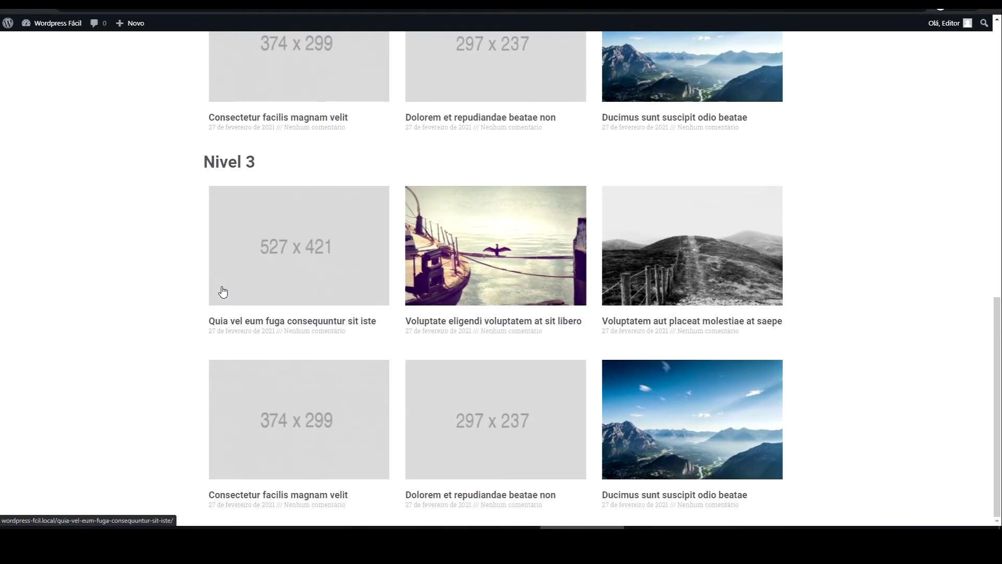
Step: View the first post under Nivel 3, and open the WordPress admin area as the editor user
click(223, 291)
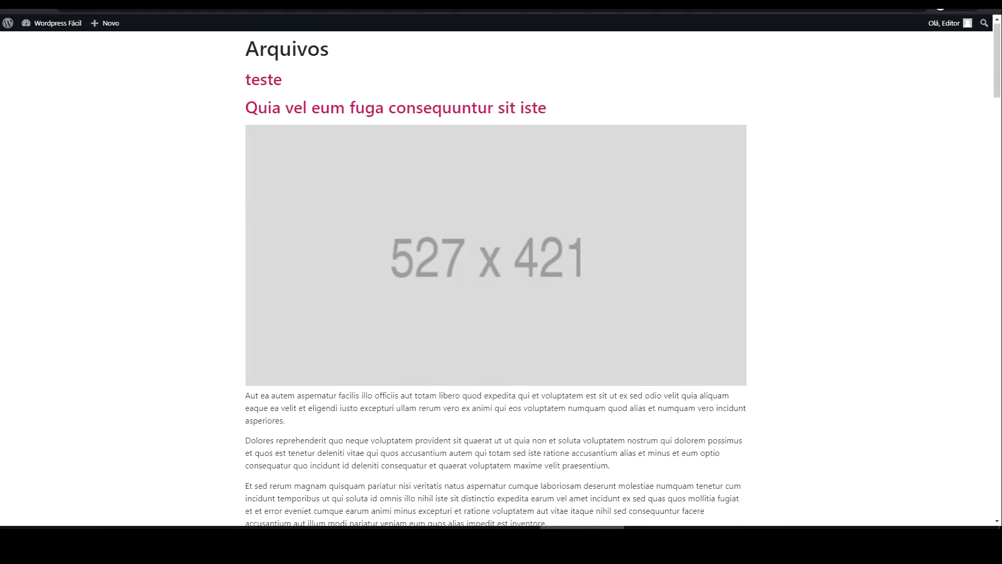
click(2, 9)
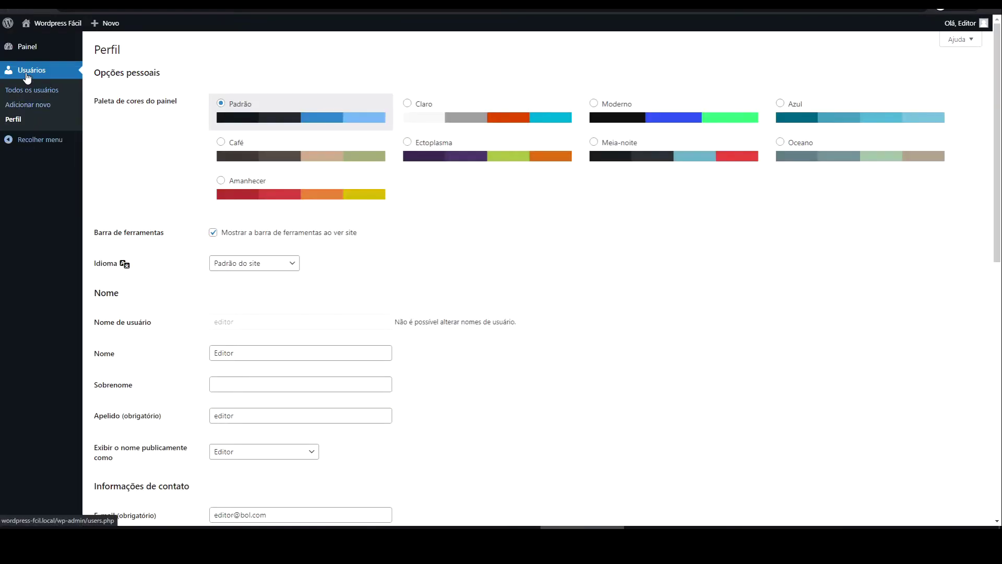